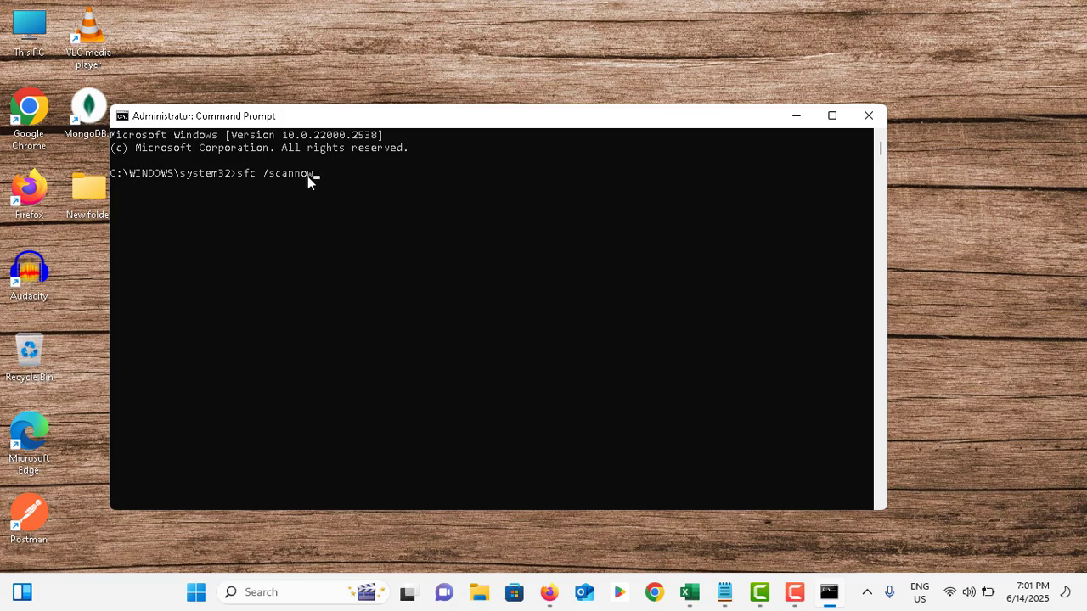
# - Replace the sfc /scannow entry with DISM /Online /Cleanup-Image /RestoreHealth at the Command Prompt, then close its window
pyautogui.press('Up')
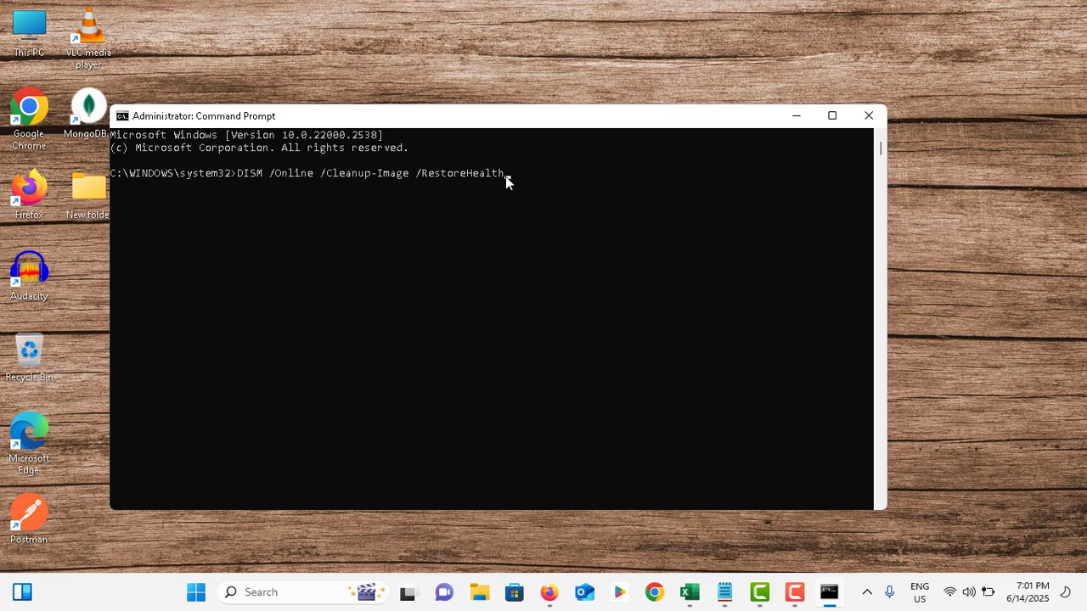
pyautogui.click(868, 115)
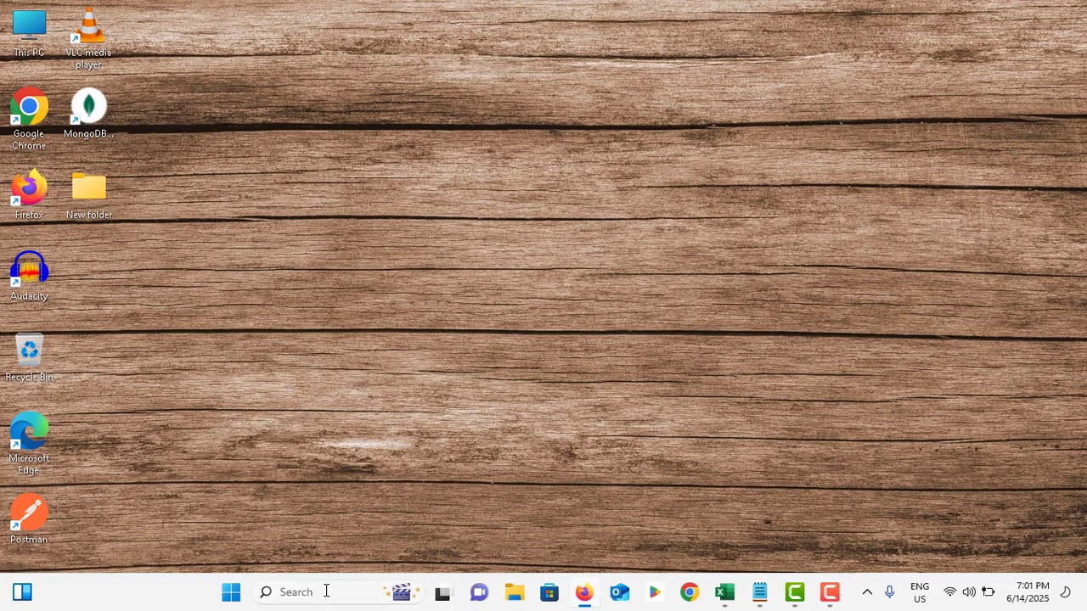
# - Run mdsched.exe from the Run dialog to view the Windows Memory Diagnostic options, and dismiss the tool without restarting
pyautogui.click(326, 592)
pyautogui.write('run')
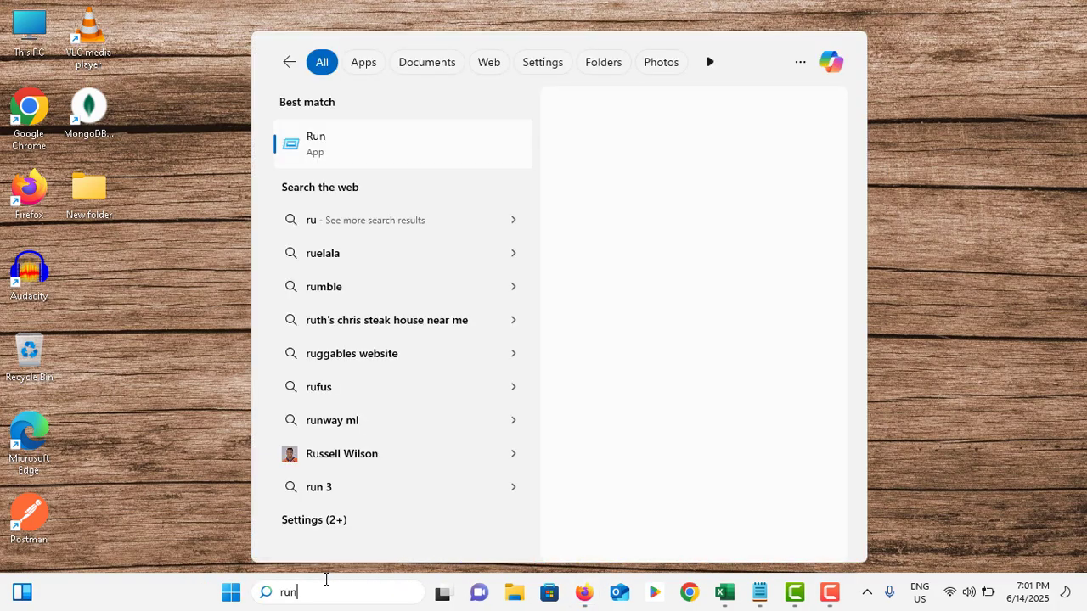
pyautogui.click(348, 146)
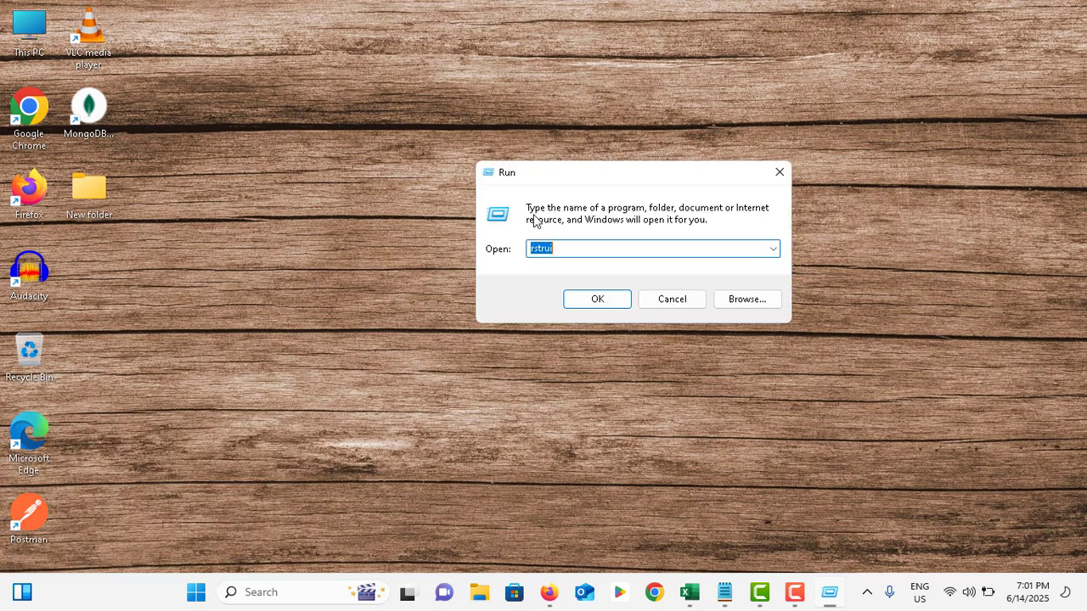
pyautogui.write('ms')
pyautogui.press('BackSpace')
pyautogui.write('d')
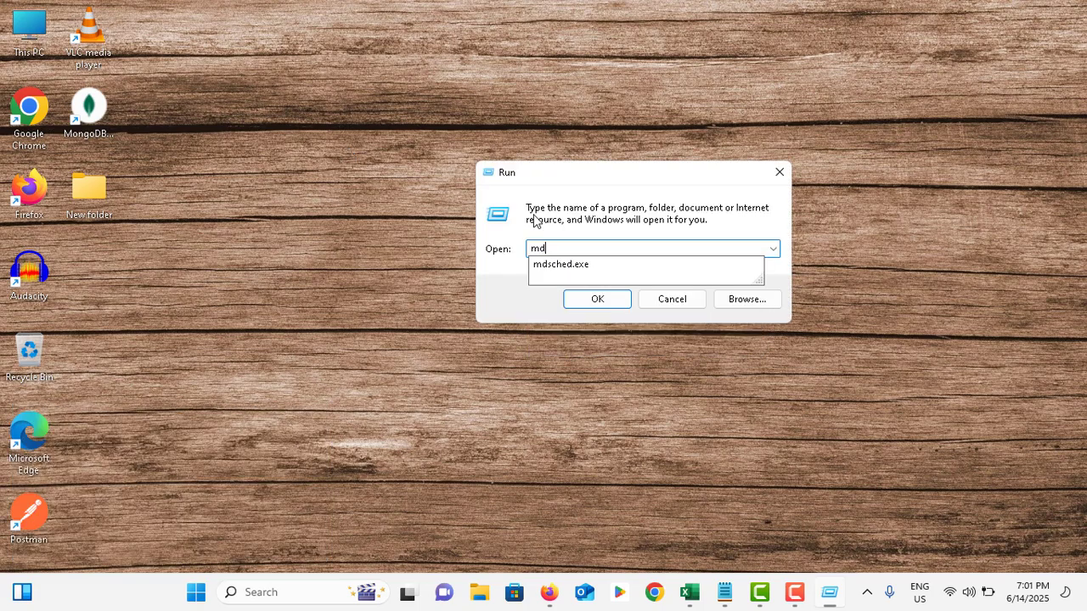
pyautogui.click(561, 265)
pyautogui.click(556, 249)
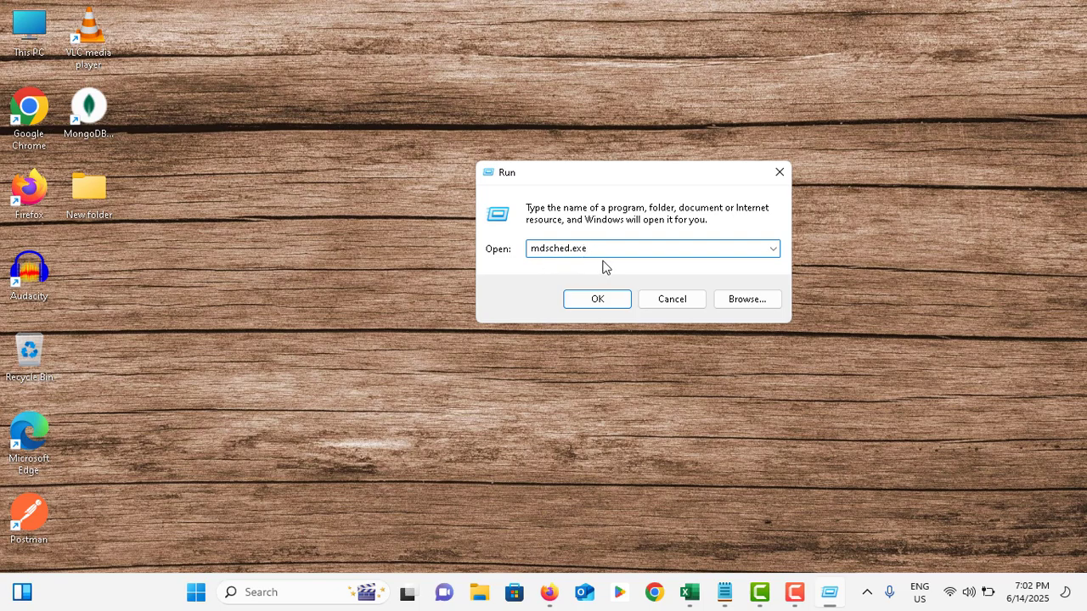
pyautogui.click(596, 301)
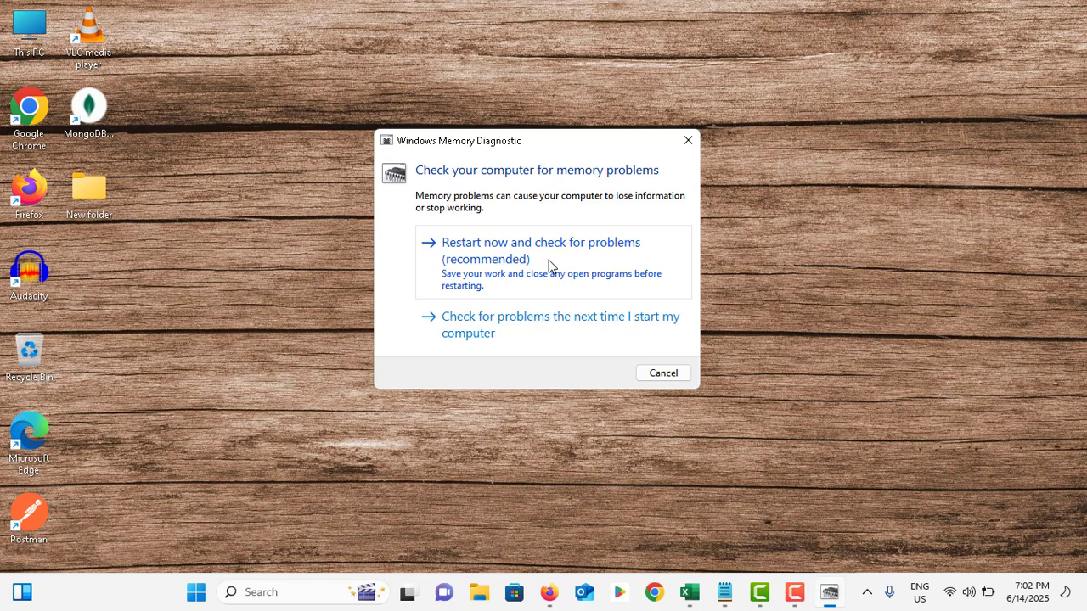
pyautogui.press('Escape')
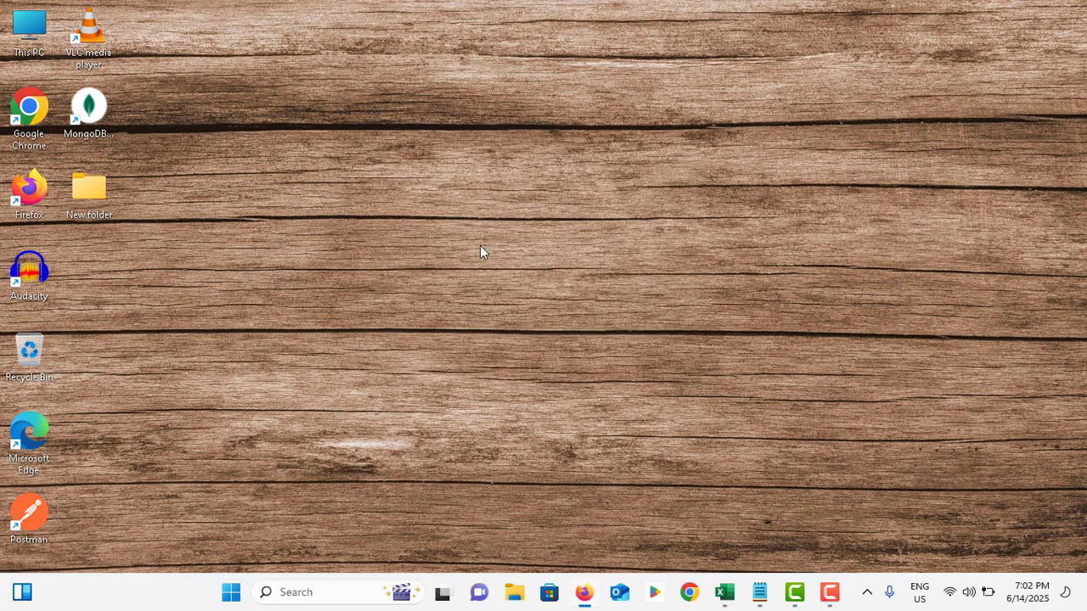
# - Open Windows Security from the Privacy & security settings and go to its Virus & threat protection page
pyautogui.click(245, 594)
pyautogui.click(517, 228)
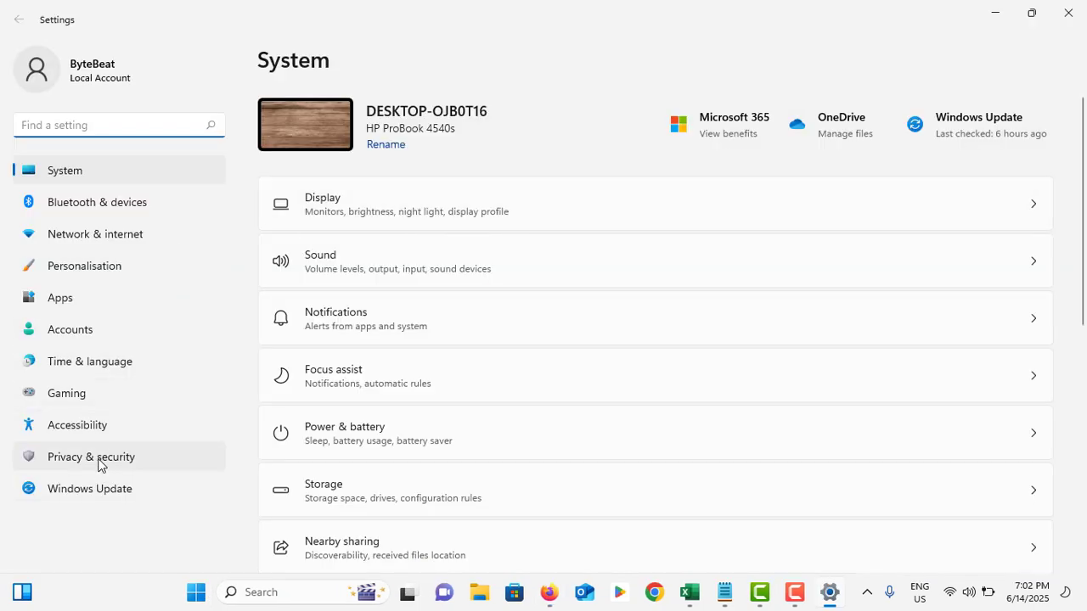
pyautogui.click(129, 460)
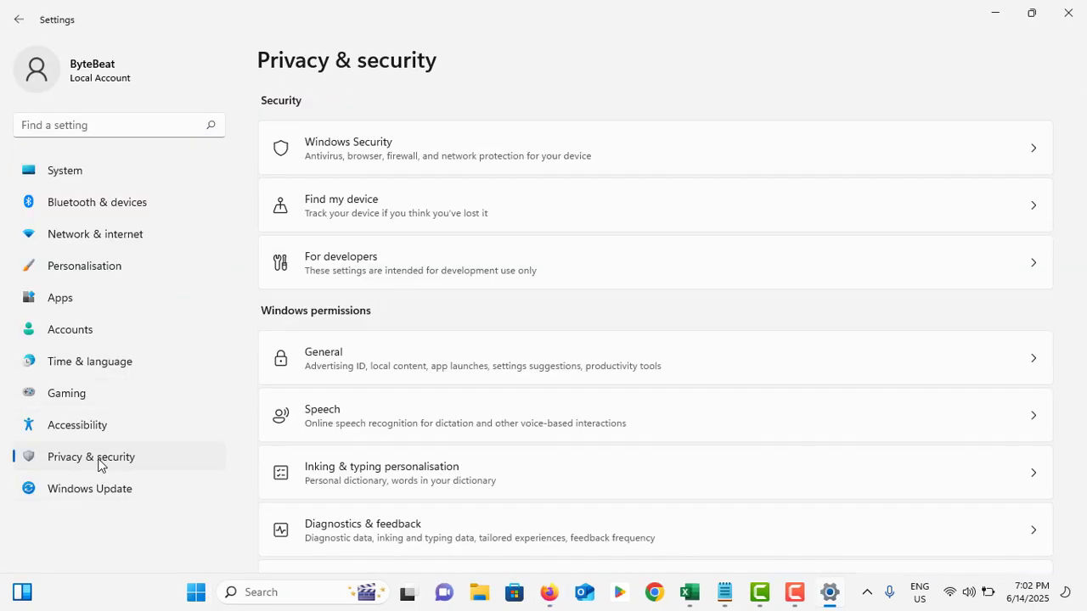
pyautogui.click(358, 151)
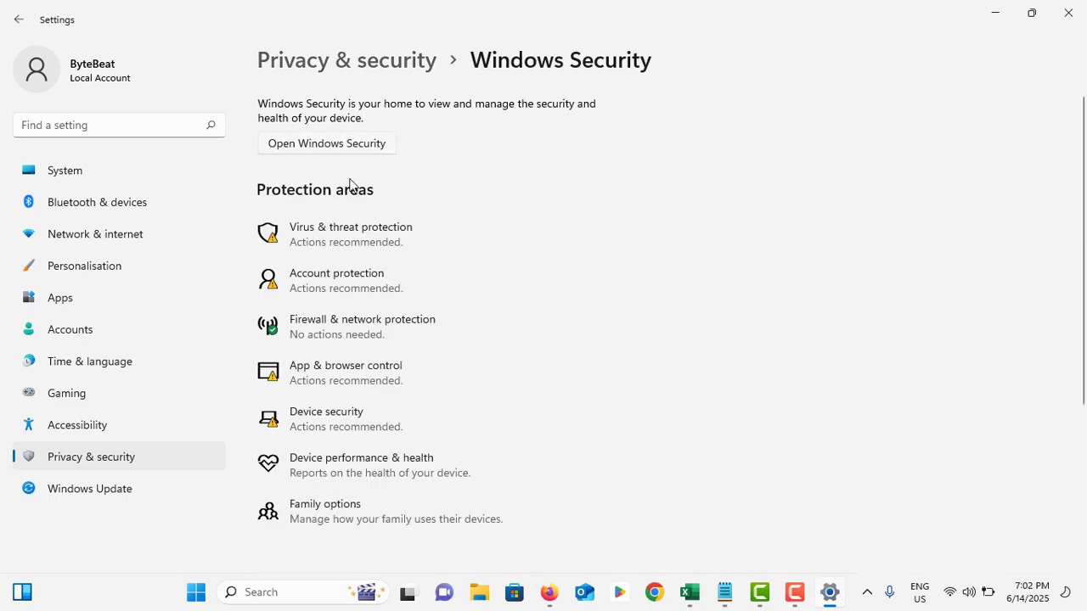
pyautogui.click(316, 146)
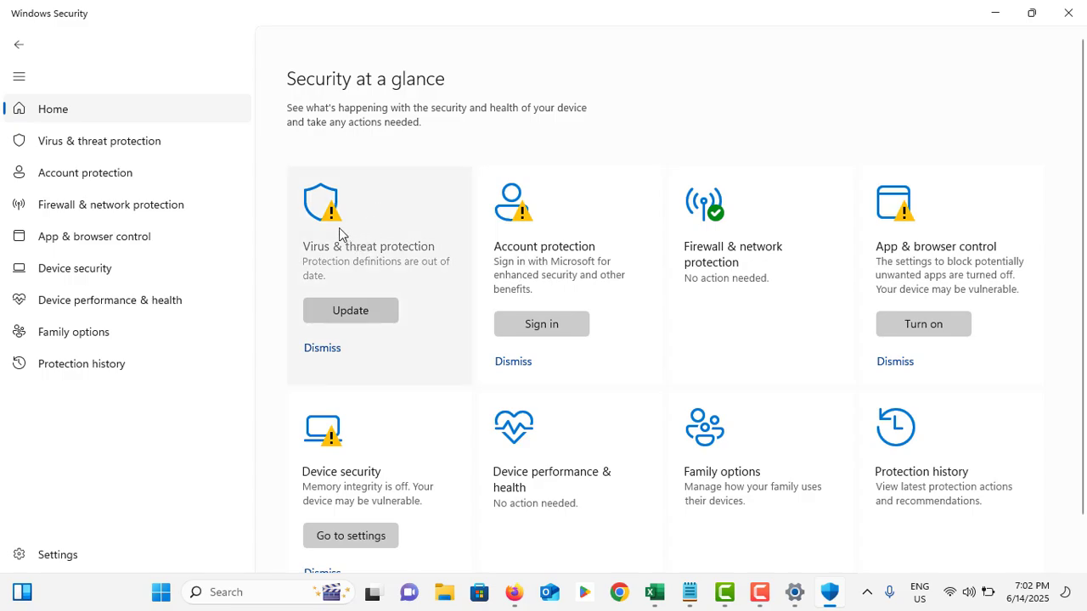
pyautogui.click(390, 240)
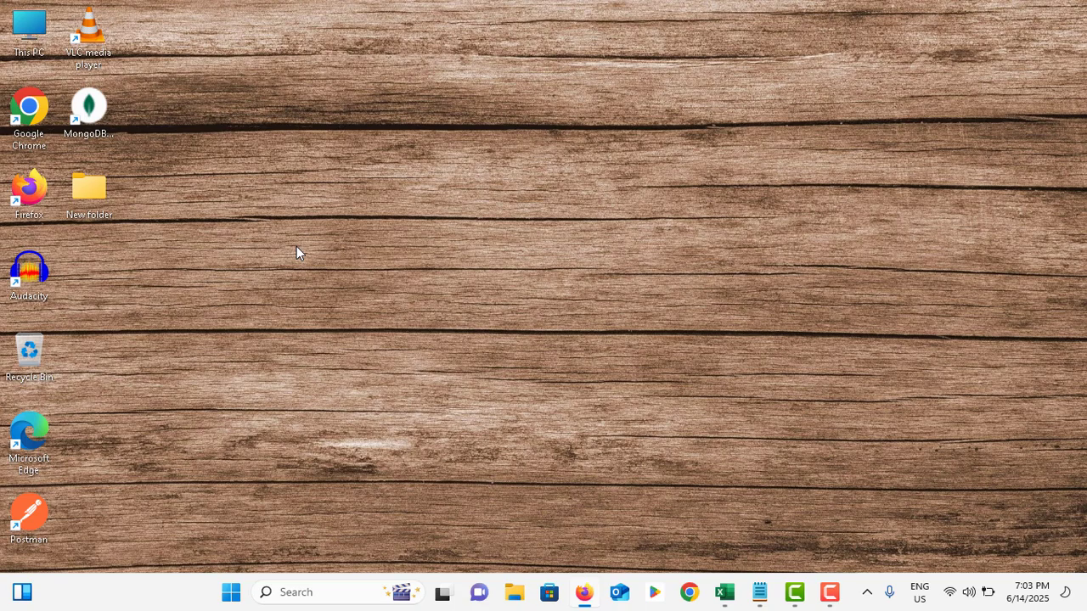
# - Check the optional updates in the advanced options of Windows Update, and close Settings
pyautogui.click(231, 591)
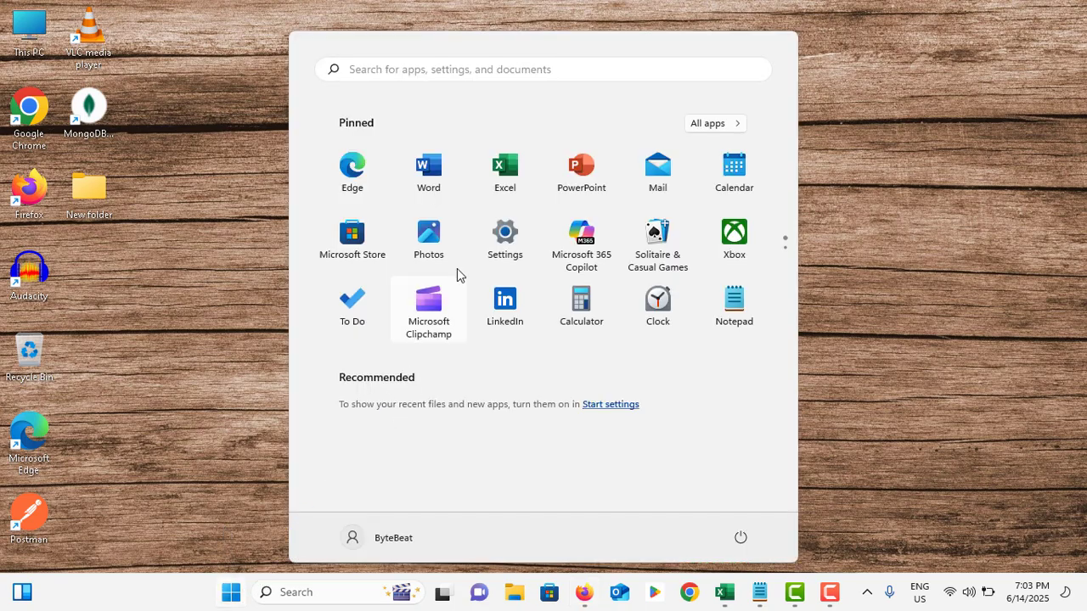
pyautogui.click(477, 243)
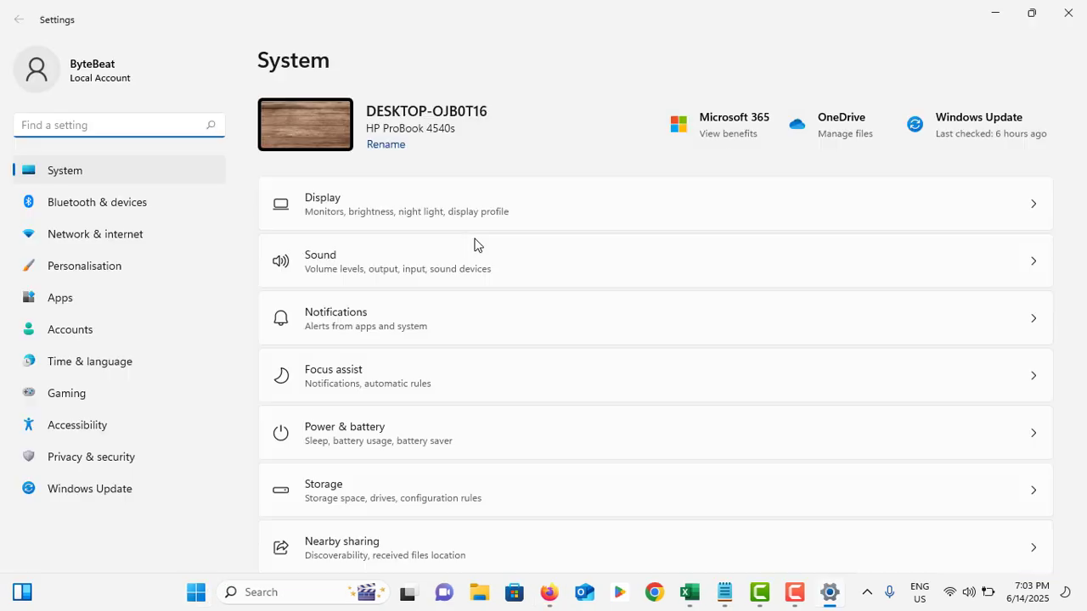
pyautogui.click(103, 493)
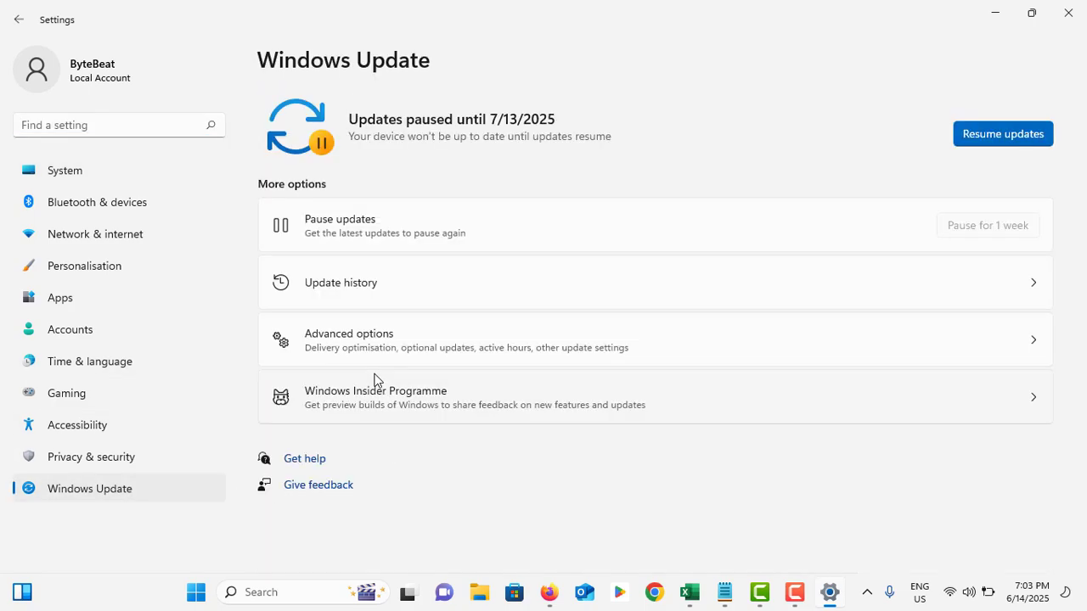
pyautogui.click(357, 341)
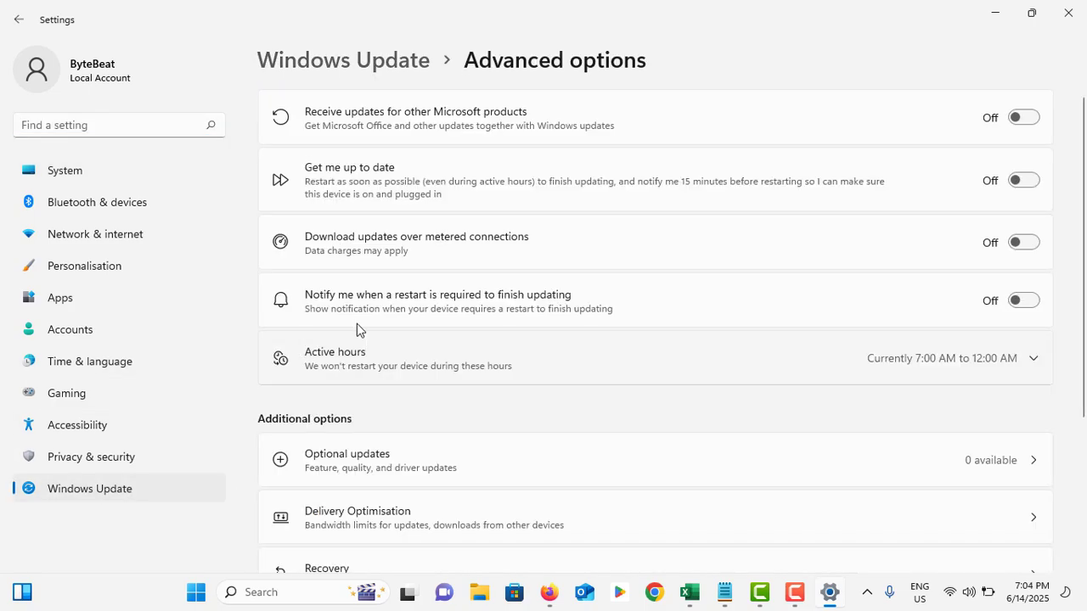
pyautogui.scroll(-1, 356, 330)
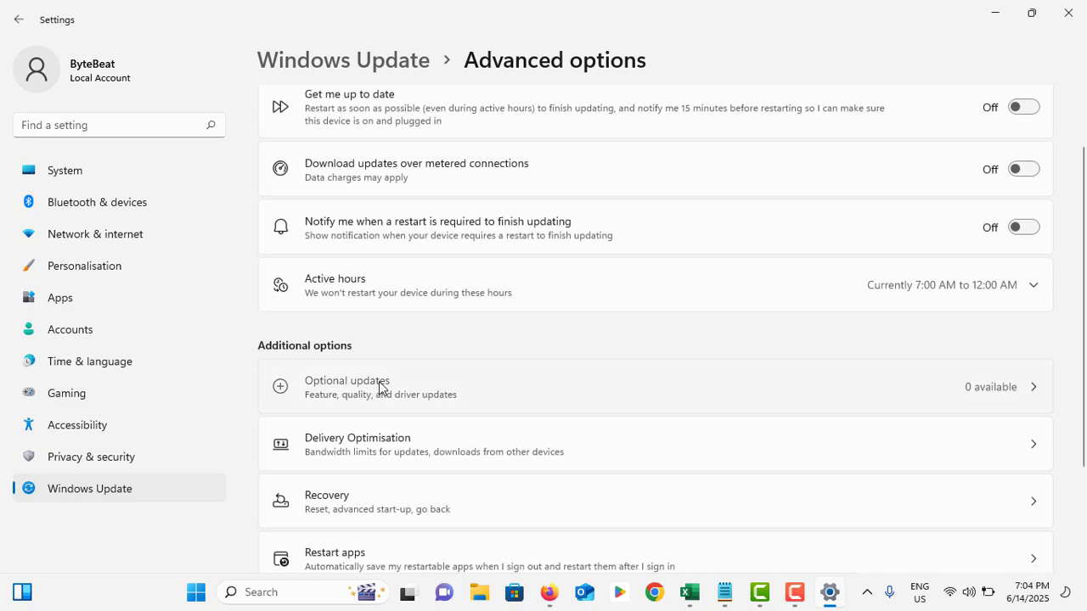
pyautogui.click(379, 388)
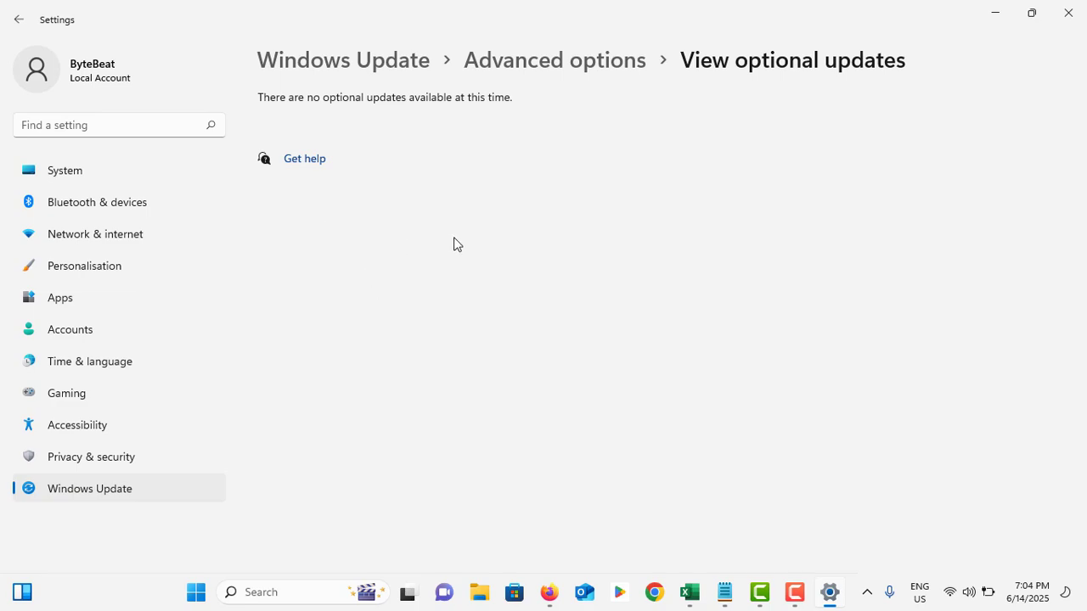
pyautogui.click(1068, 13)
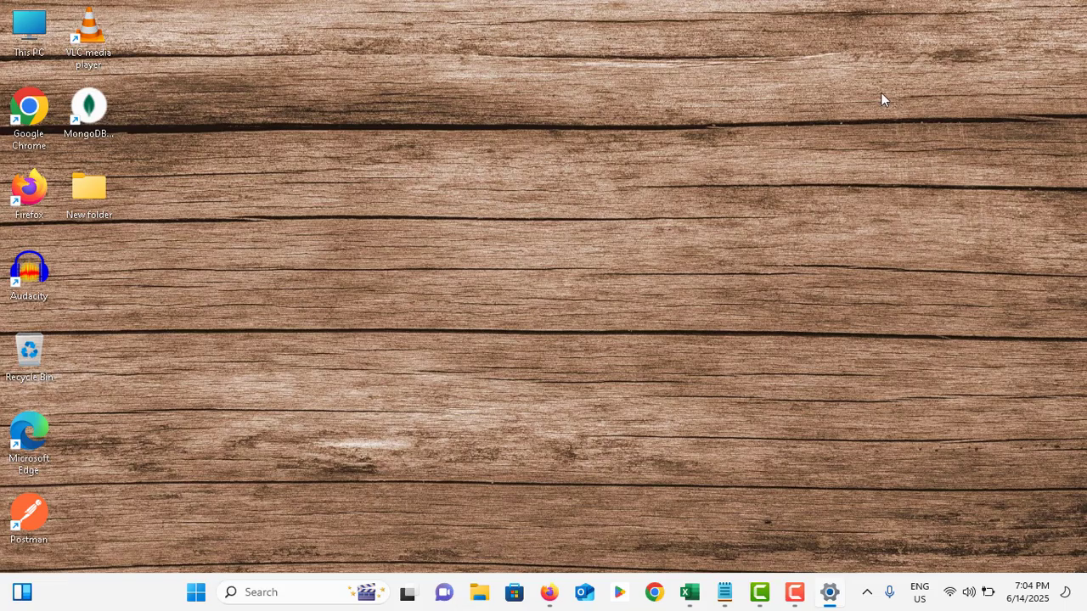
# - Open Device Manager, expand the display adapters and select the Intel(R) HD Graphics 4000
pyautogui.rightClick(230, 592)
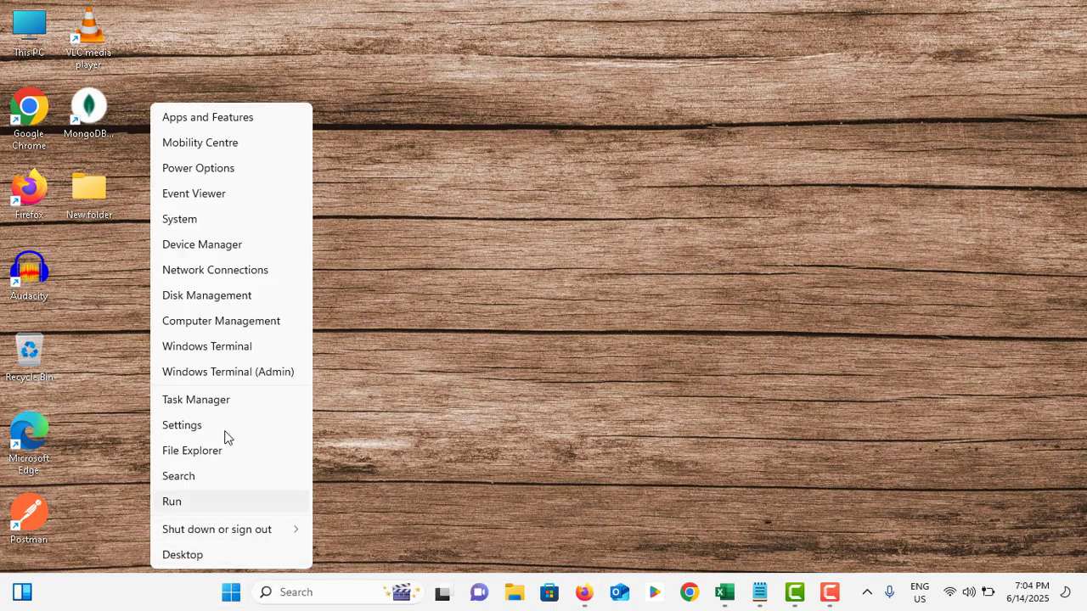
pyautogui.click(215, 243)
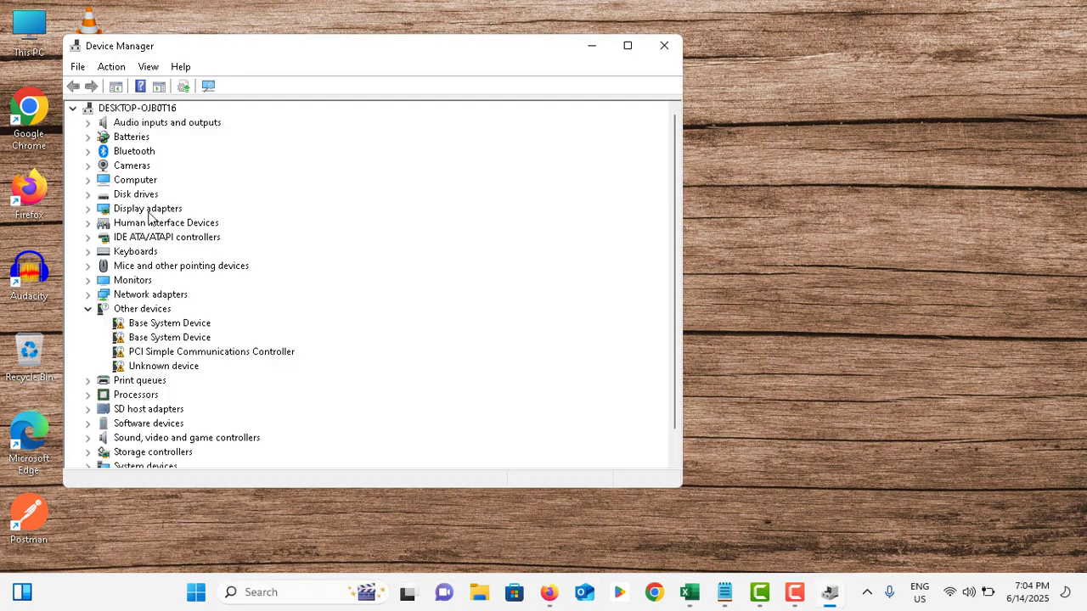
pyautogui.doubleClick(149, 210)
pyautogui.click(174, 224)
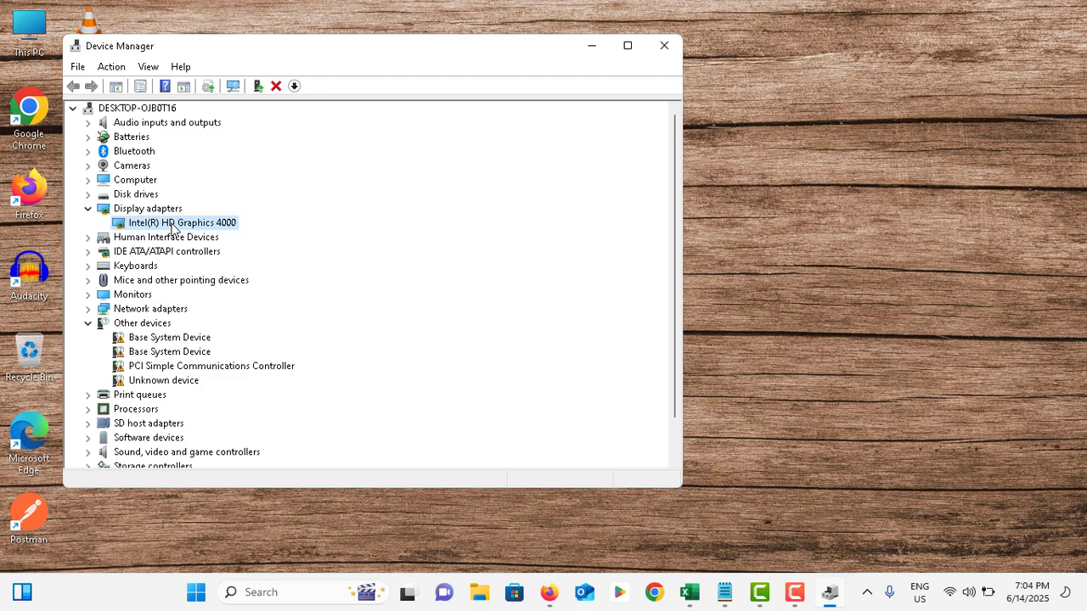
# - Check for an updated driver for the Intel(R) HD Graphics 4000, and close the update wizard and Device Manager
pyautogui.rightClick(173, 224)
pyautogui.click(149, 224)
pyautogui.rightClick(148, 224)
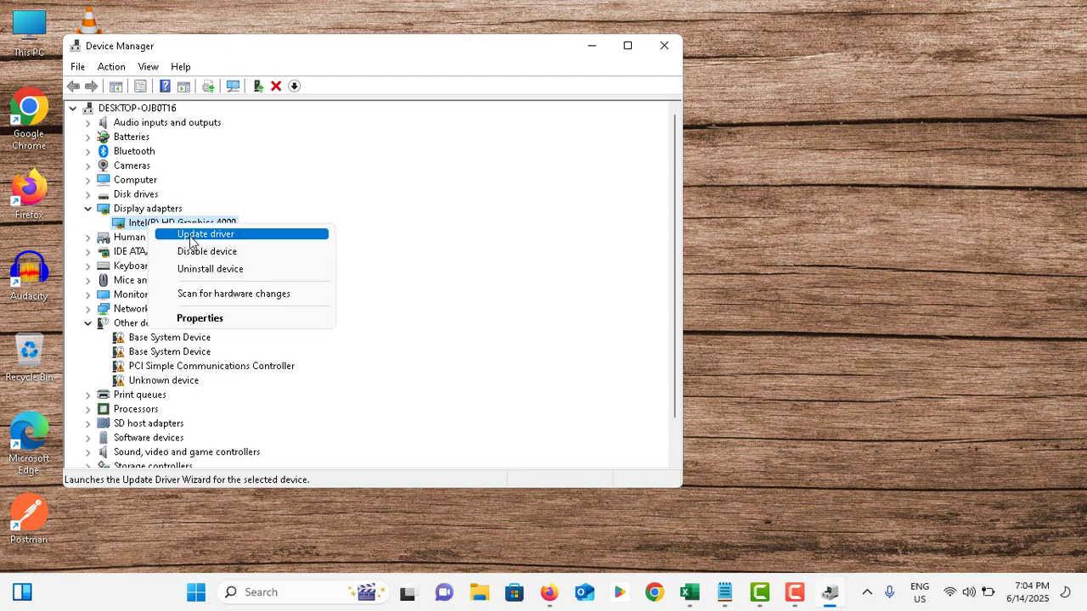
pyautogui.click(192, 241)
pyautogui.click(264, 242)
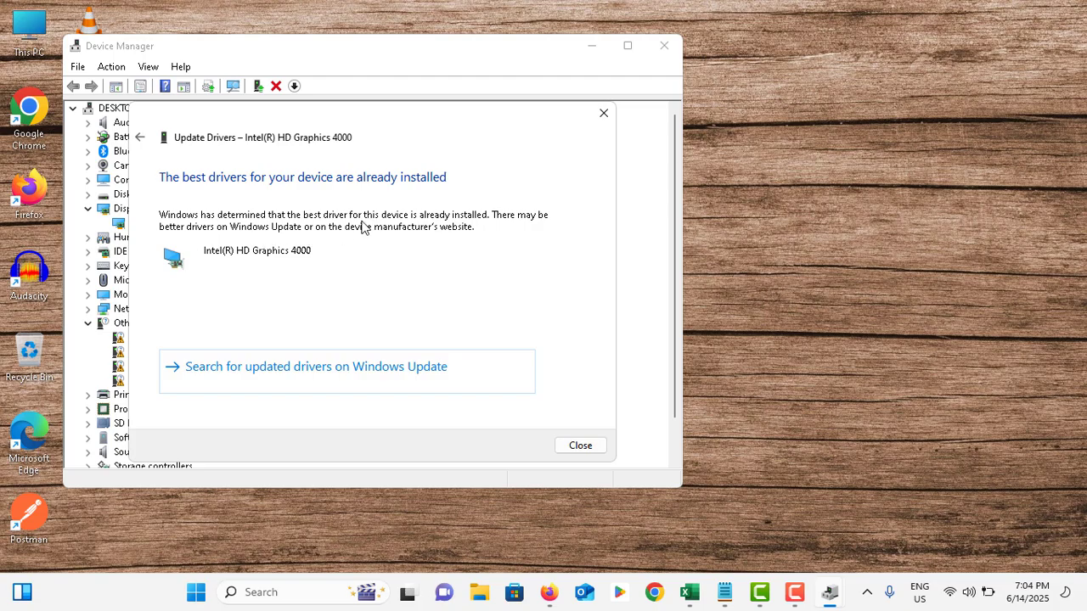
pyautogui.click(602, 114)
pyautogui.click(664, 45)
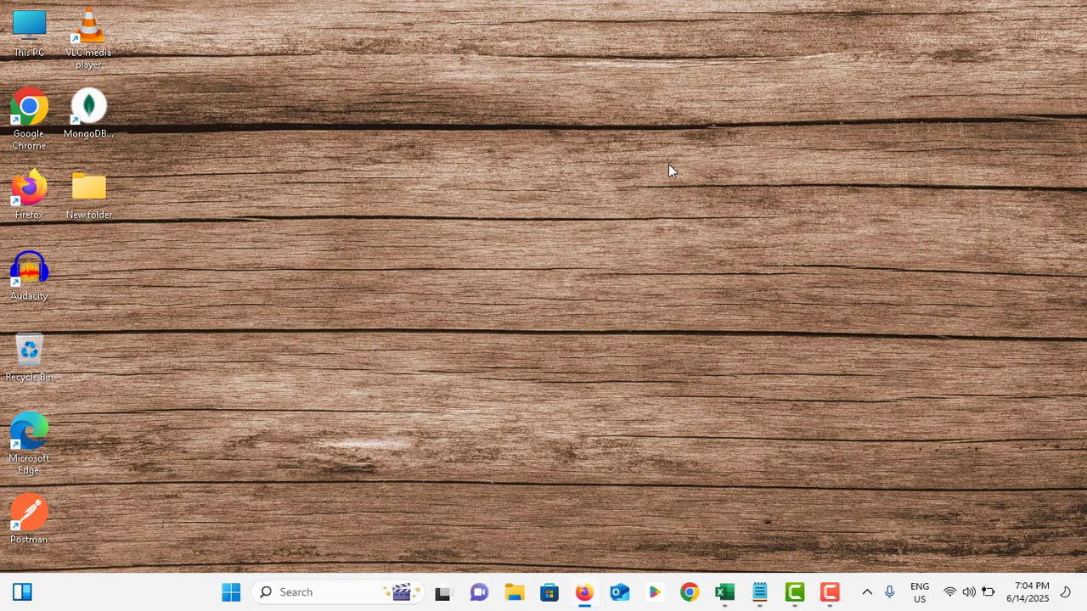
# - Open System Properties by running sysdm.cpl from the Run dialog
pyautogui.click(312, 586)
pyautogui.write('rru')
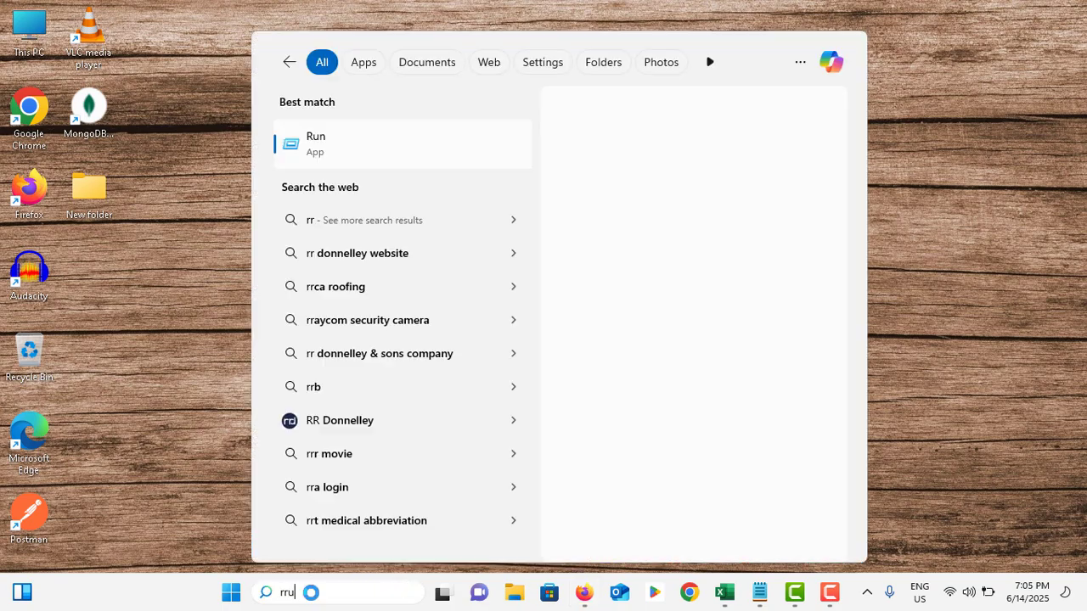
pyautogui.write('n')
pyautogui.click(415, 161)
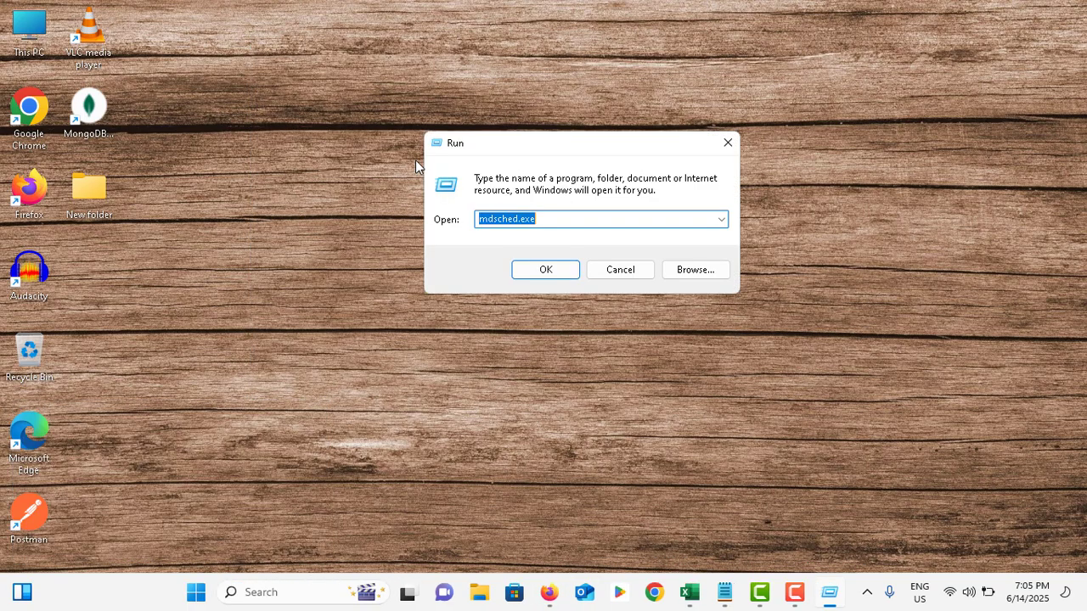
pyautogui.write('s')
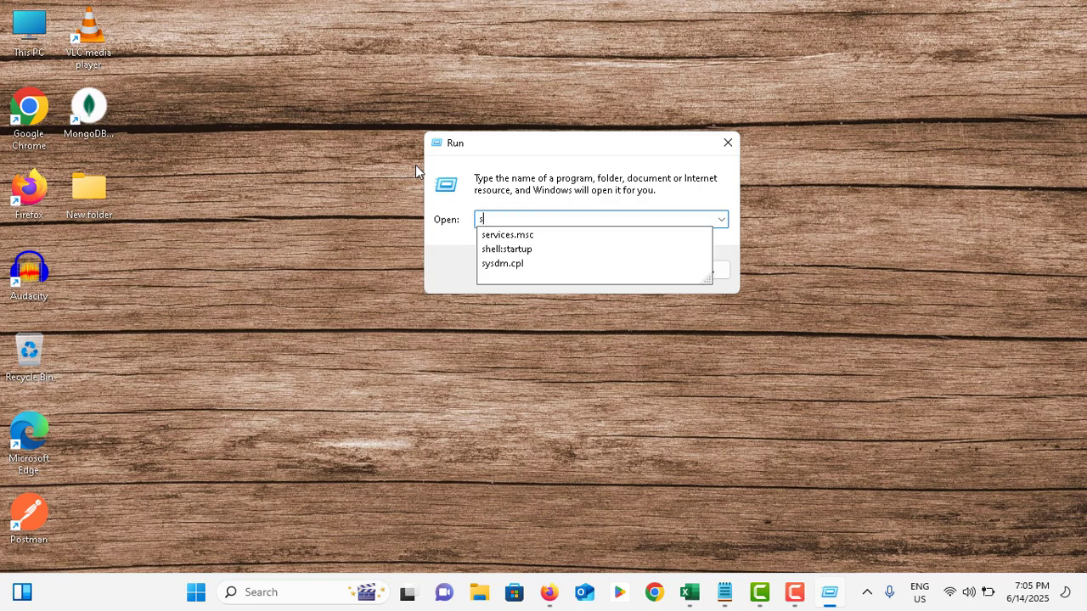
pyautogui.write('ysd')
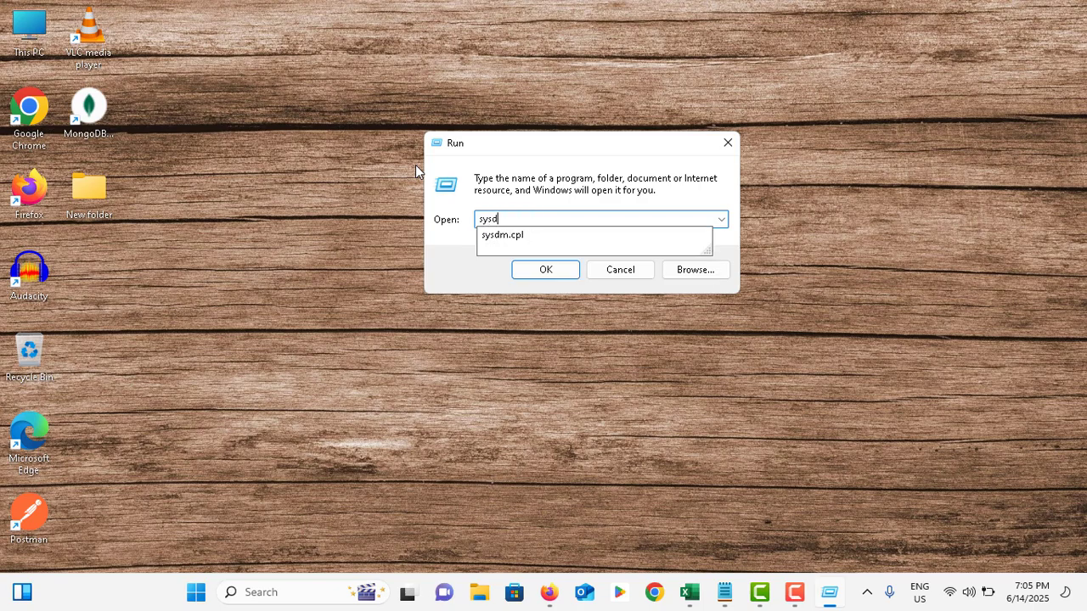
pyautogui.write('m.cpl')
pyautogui.click(559, 273)
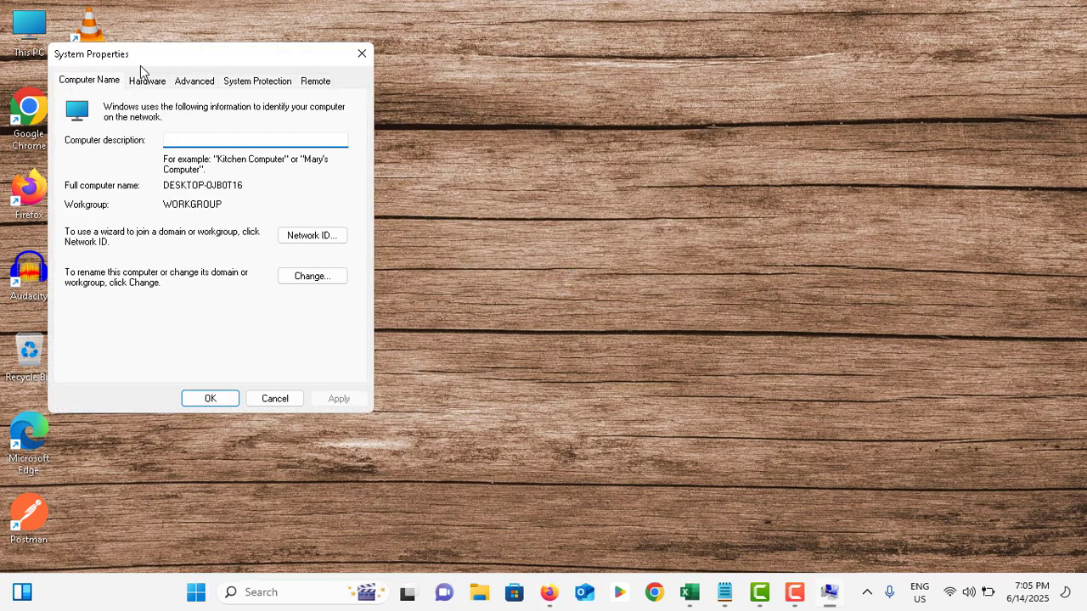
# - Move System Properties towards the middle of the desktop and open the Data Execution Prevention settings in its Performance Options
pyautogui.moveTo(143, 65); pyautogui.dragTo(462, 79)
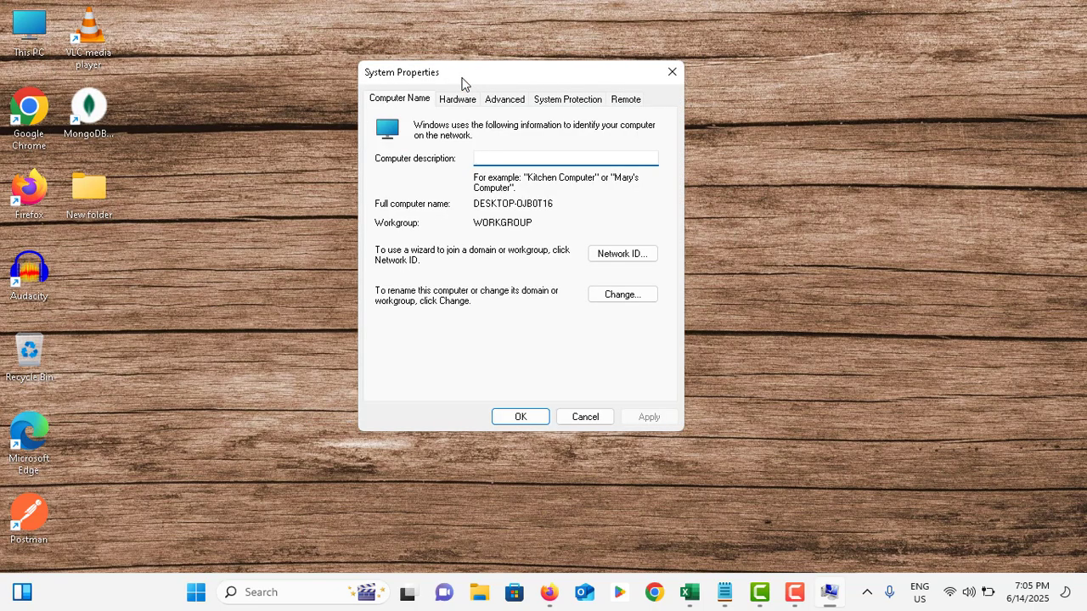
pyautogui.click(506, 100)
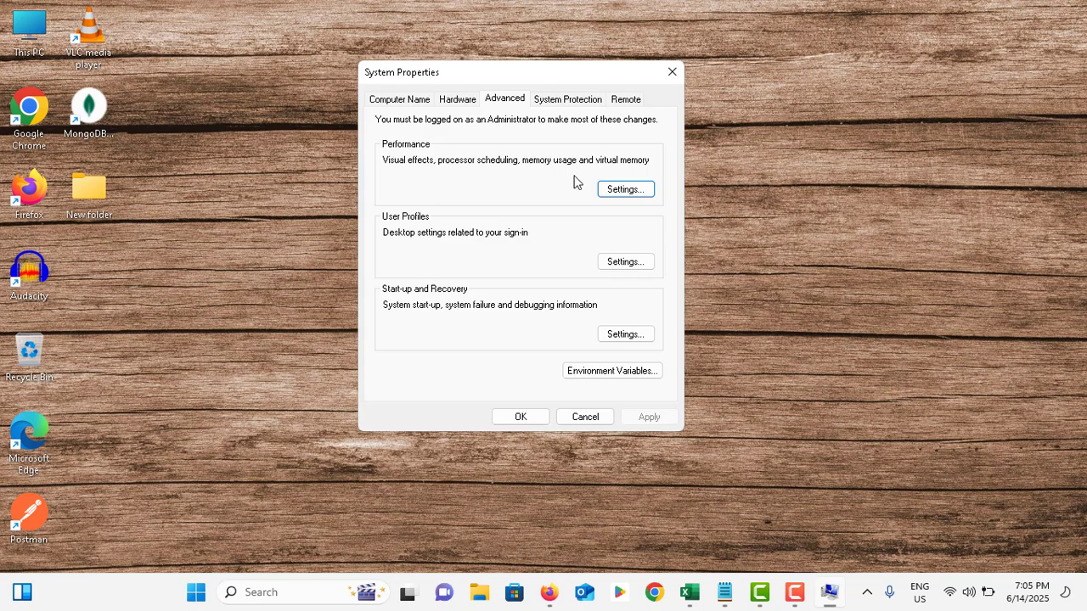
pyautogui.click(620, 192)
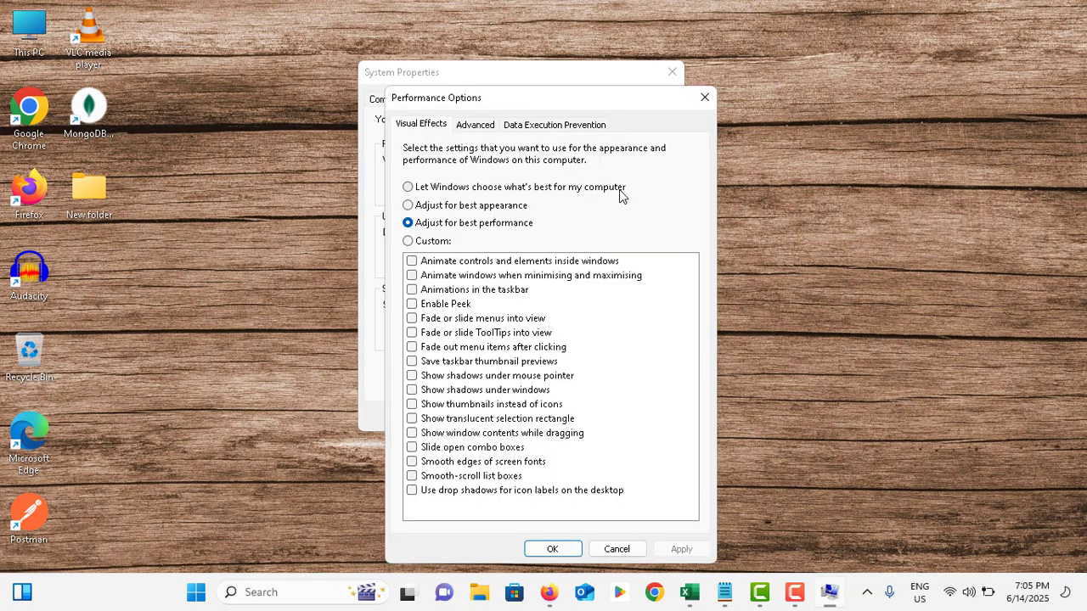
pyautogui.click(555, 127)
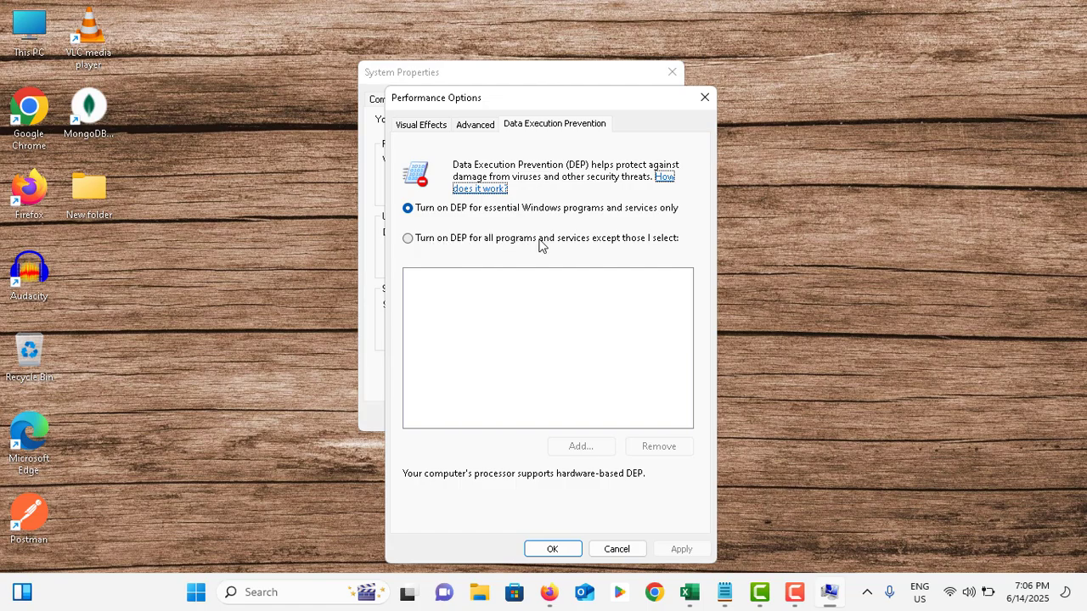
# - Turn on DEP for all programs and services except those selected, and choose the Audacity executable as an exception
pyautogui.click(637, 244)
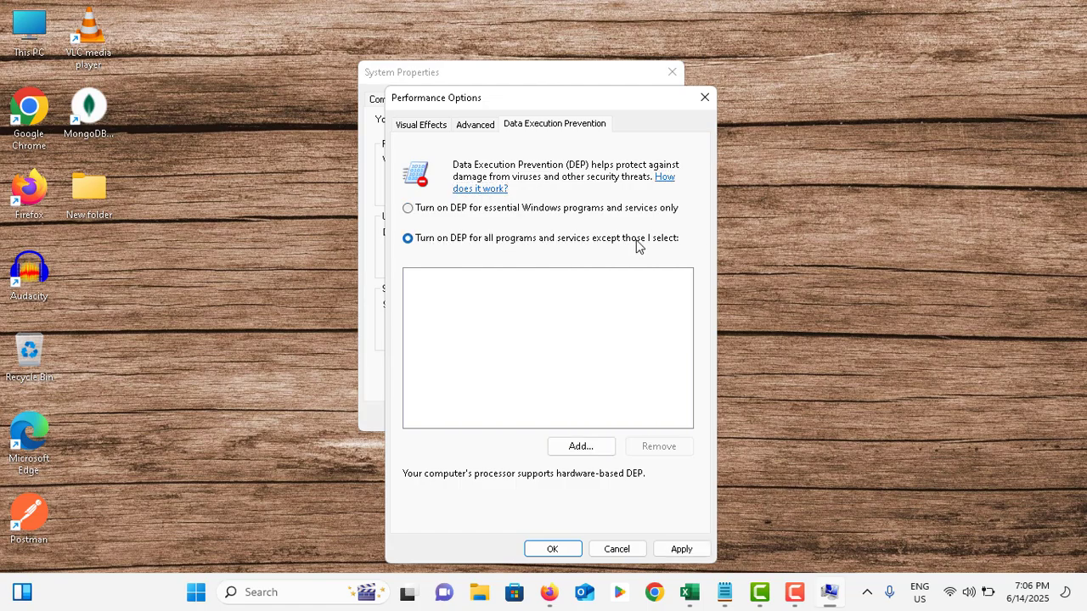
pyautogui.click(598, 445)
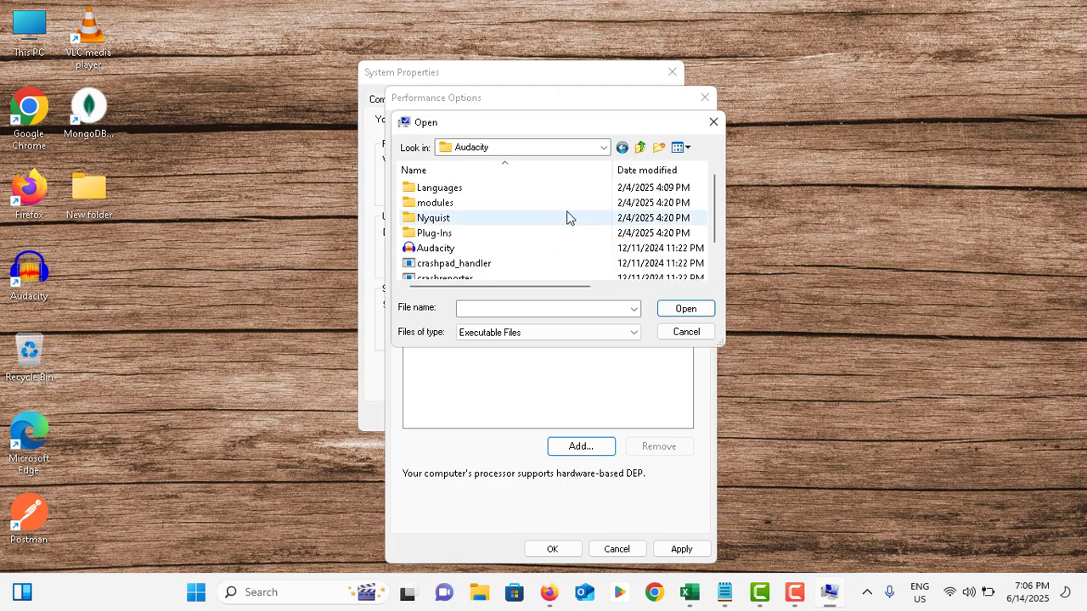
pyautogui.click(467, 249)
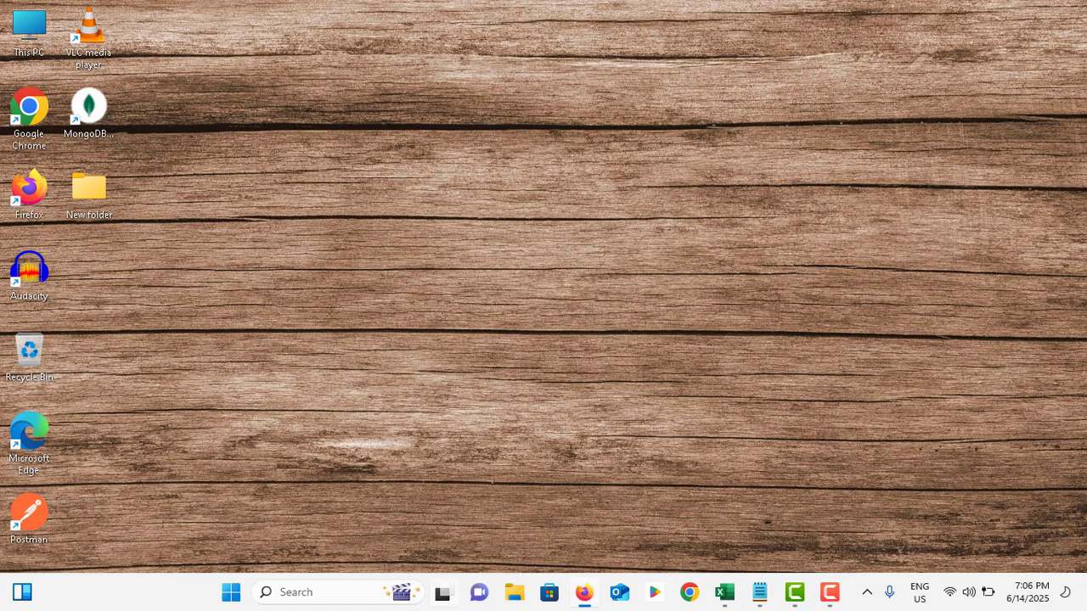
# - Open System Configuration by running msconfig from the Run dialog, and hide all Microsoft services in its list of services
pyautogui.click(313, 592)
pyautogui.write('run')
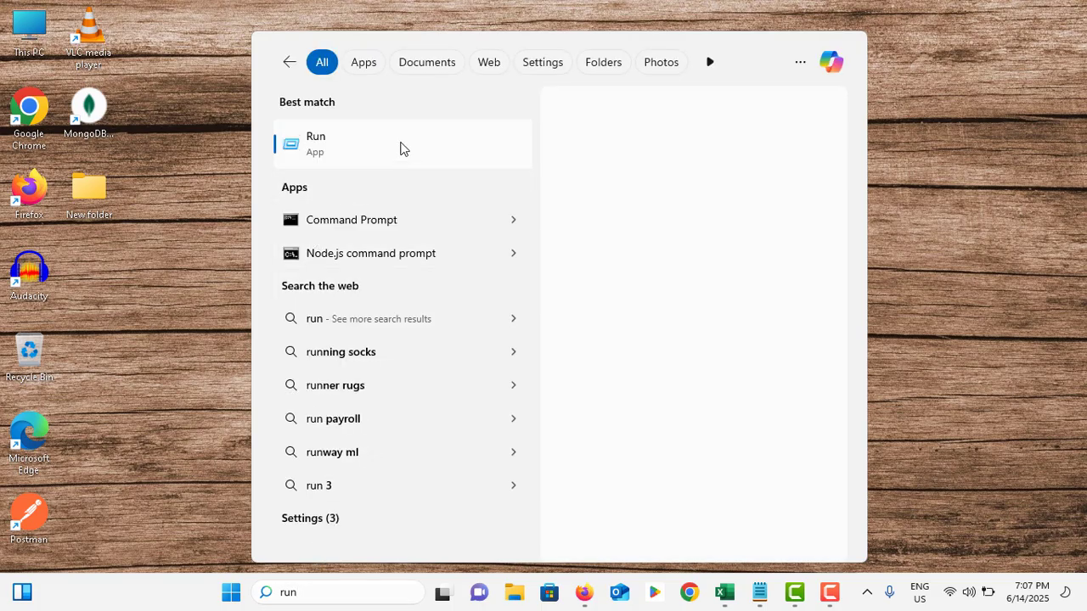
pyautogui.click(403, 149)
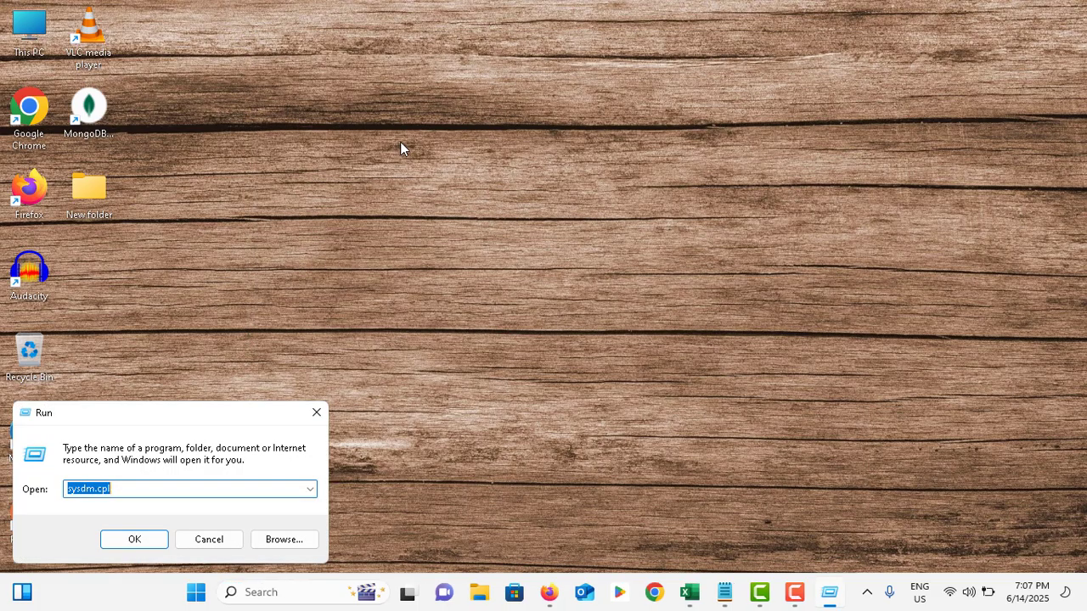
pyautogui.write('ms')
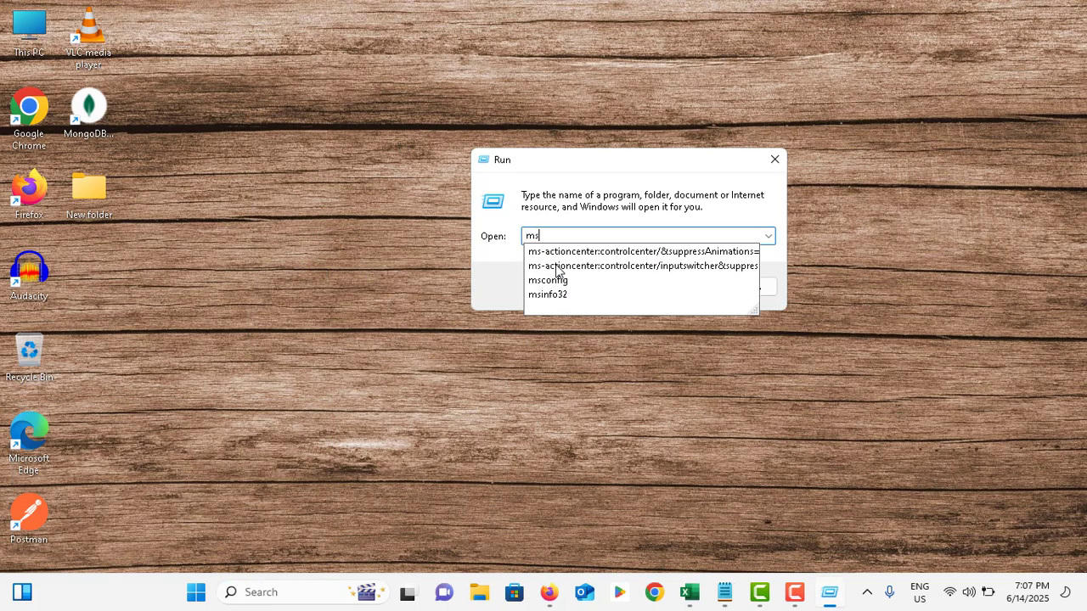
pyautogui.write('config')
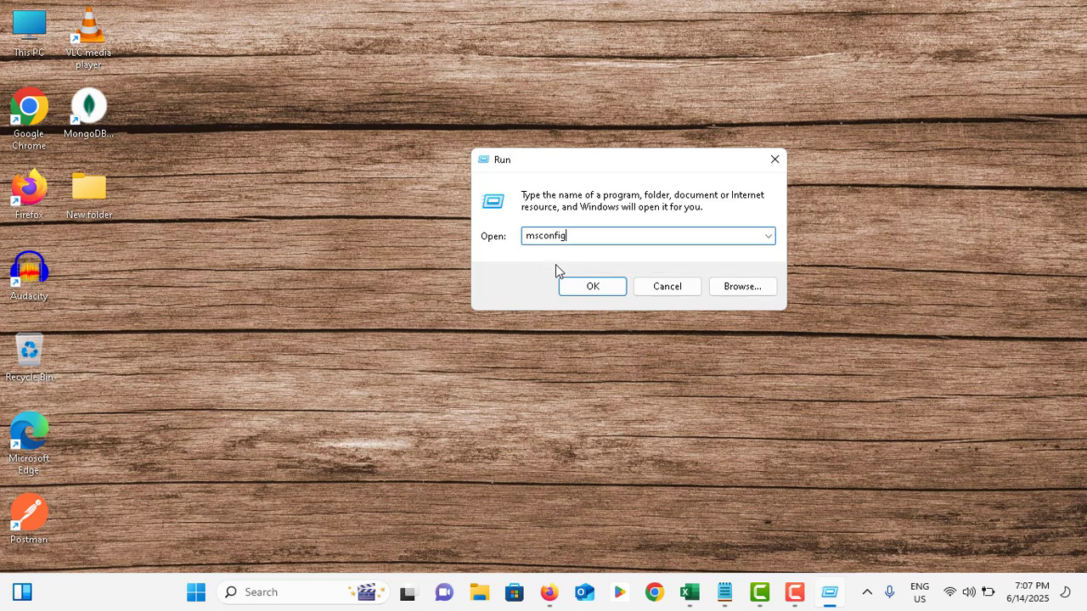
pyautogui.press('Return')
pyautogui.click(415, 170)
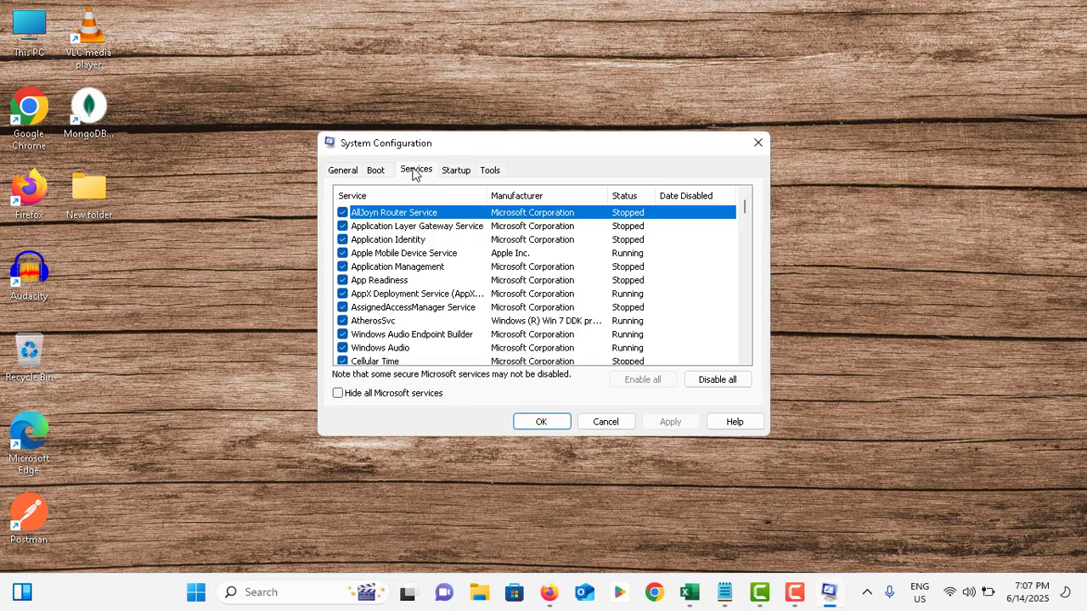
pyautogui.click(338, 396)
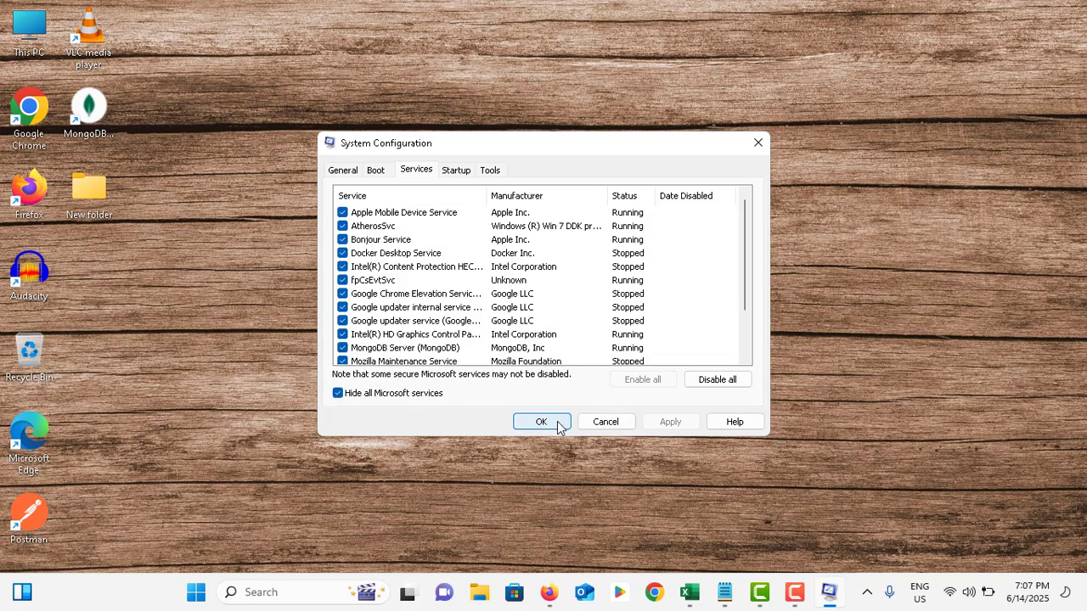
# - Open Task Manager's startup items from System Configuration, select the enabled Windows Security notification entry, and close Task Manager
pyautogui.click(458, 172)
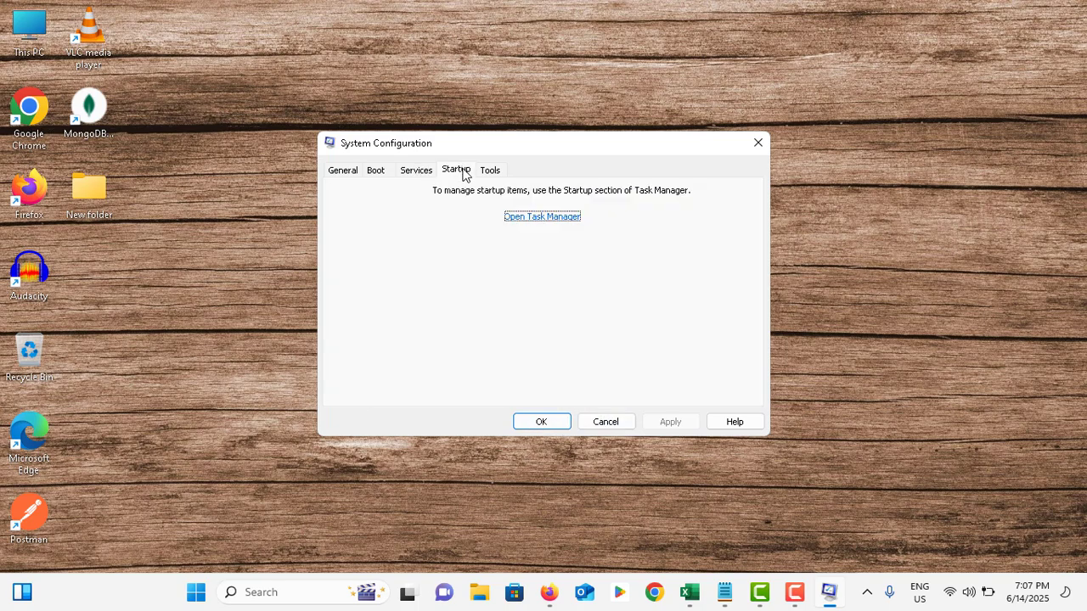
pyautogui.click(543, 219)
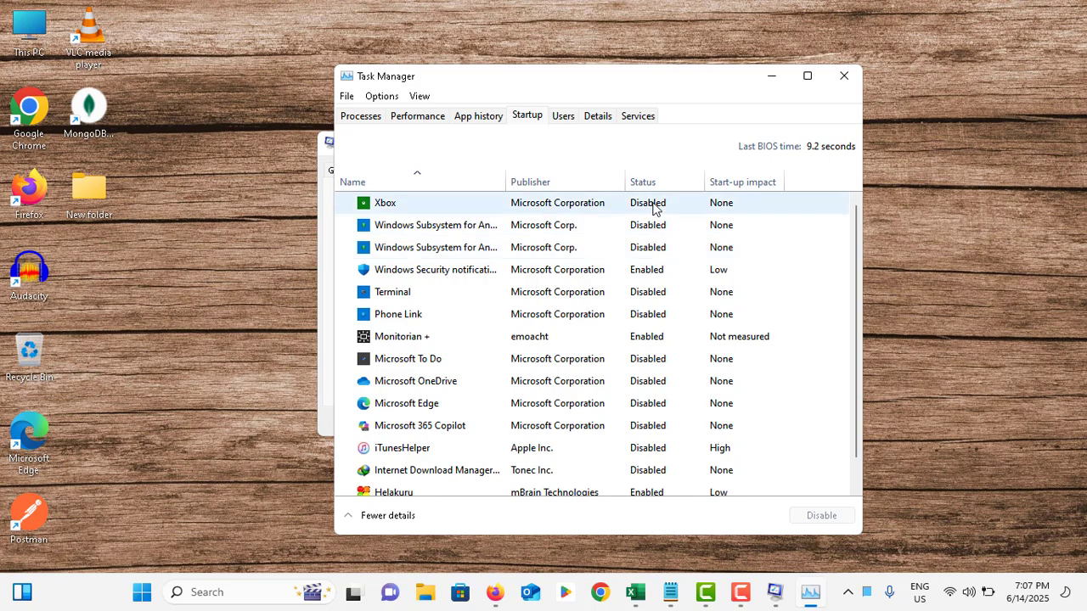
pyautogui.click(653, 270)
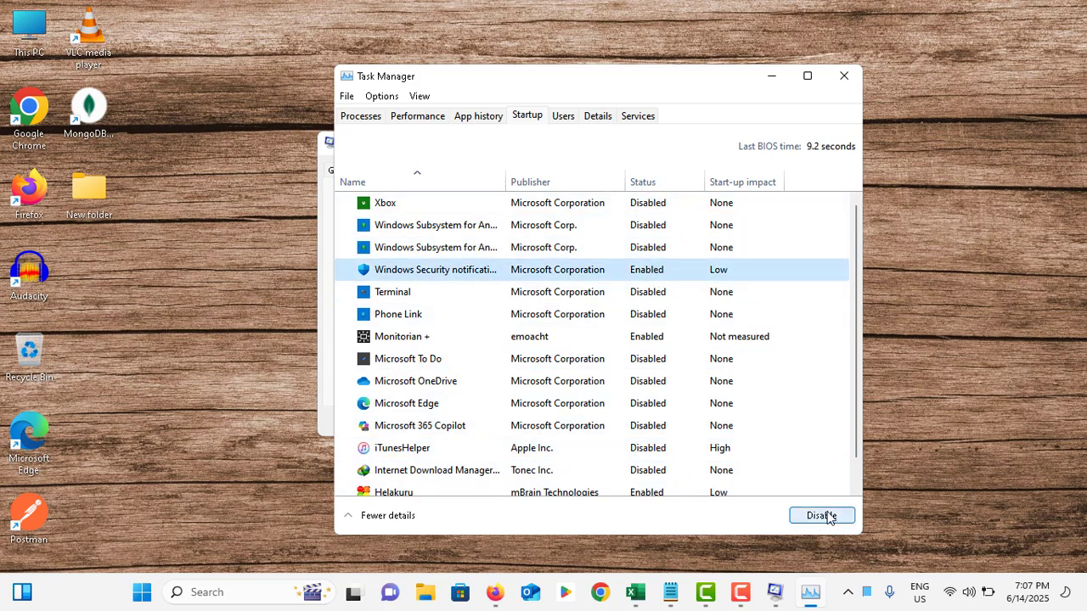
pyautogui.click(844, 75)
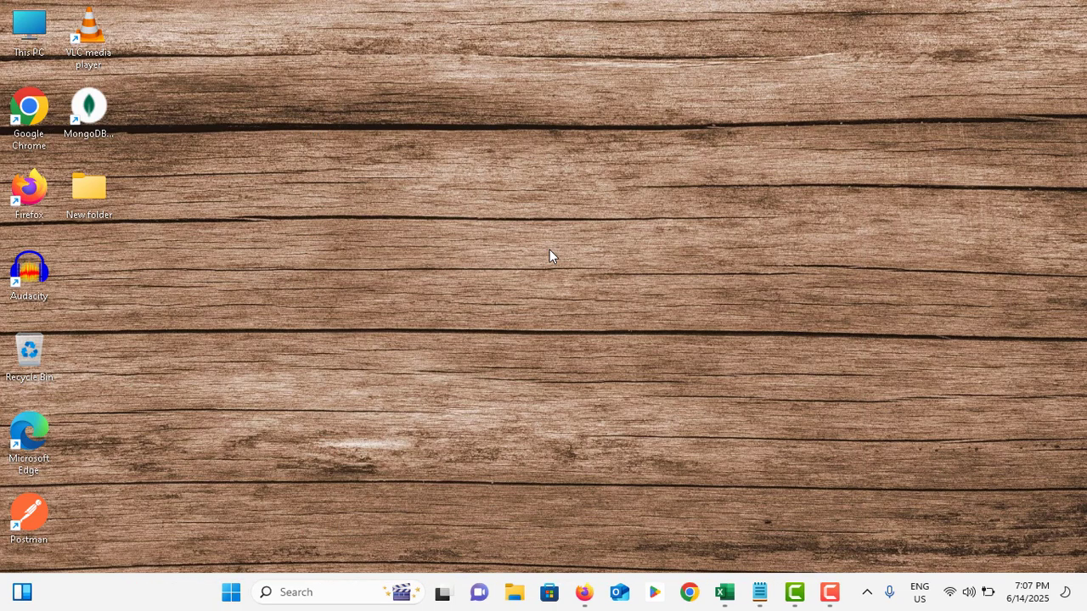
# - Find Registry Editor with a Windows search for "reged" and open it
pyautogui.click(341, 589)
pyautogui.write('reg')
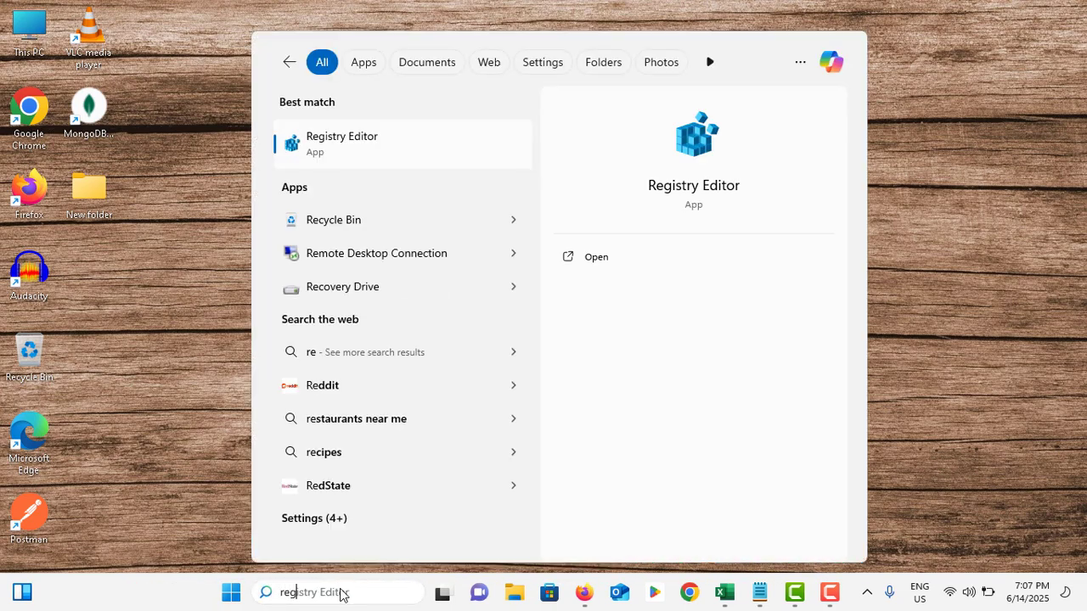
pyautogui.write('ed')
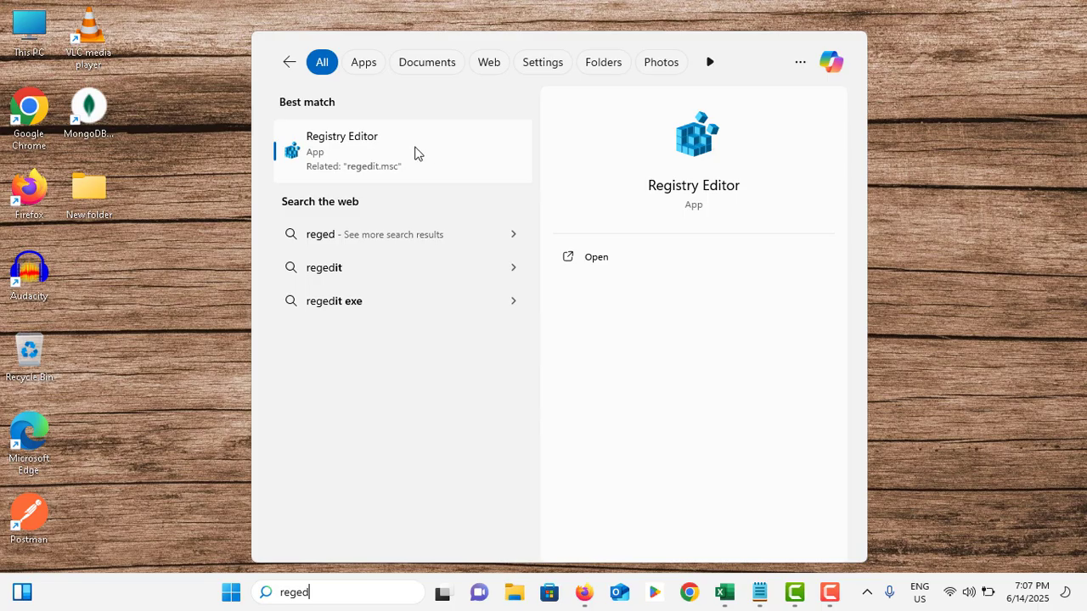
pyautogui.click(415, 150)
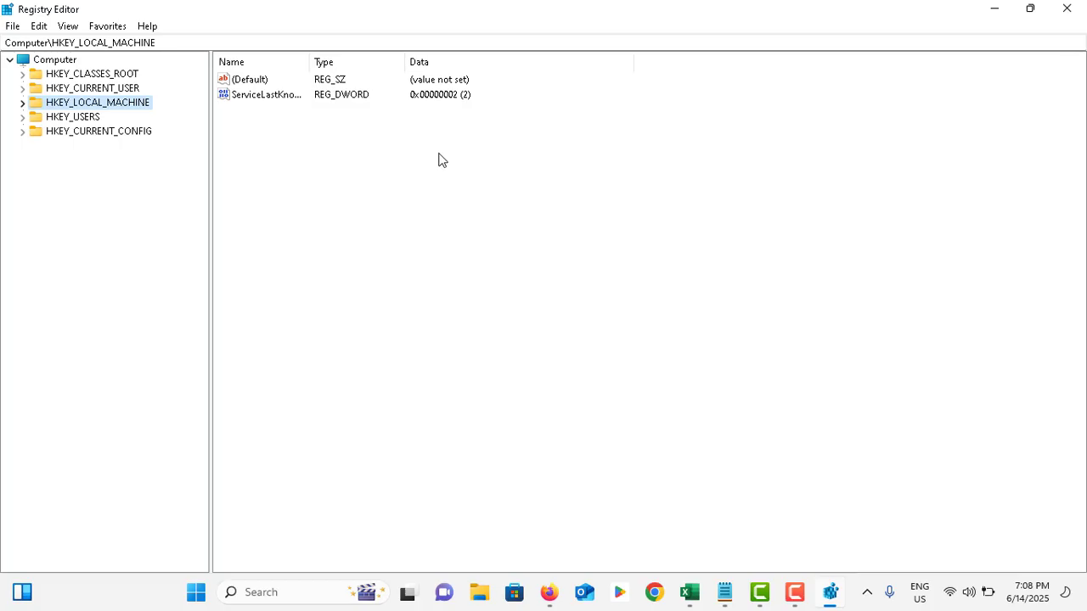
# - Navigate to the registry key HKEY_LOCAL_MACHINE\SOFTWARE\Microsoft\Windows NT\CurrentVersion\Windows and select it
pyautogui.doubleClick(97, 104)
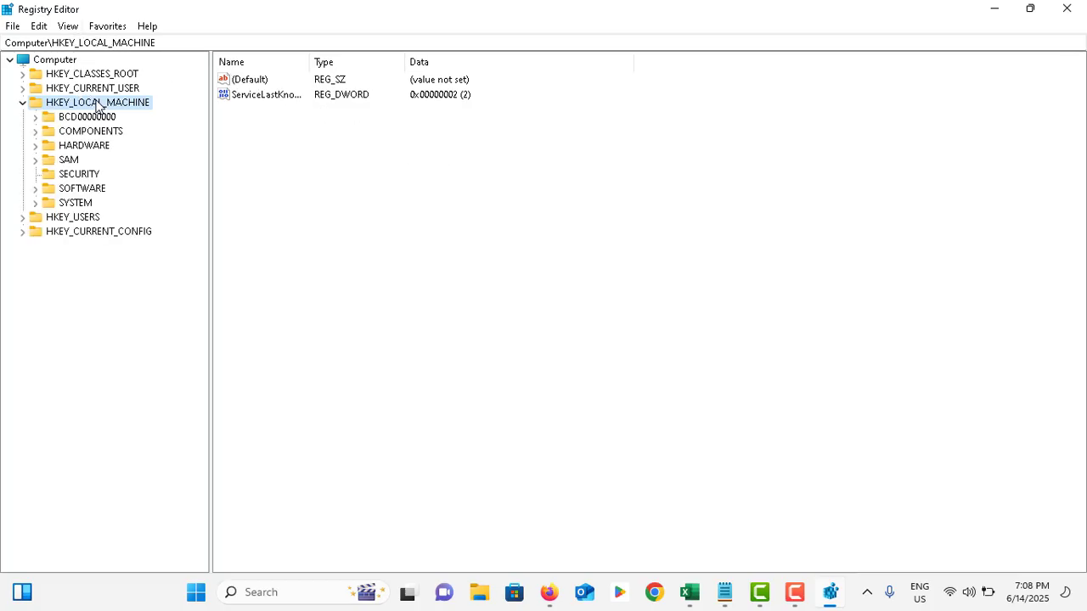
pyautogui.doubleClick(92, 189)
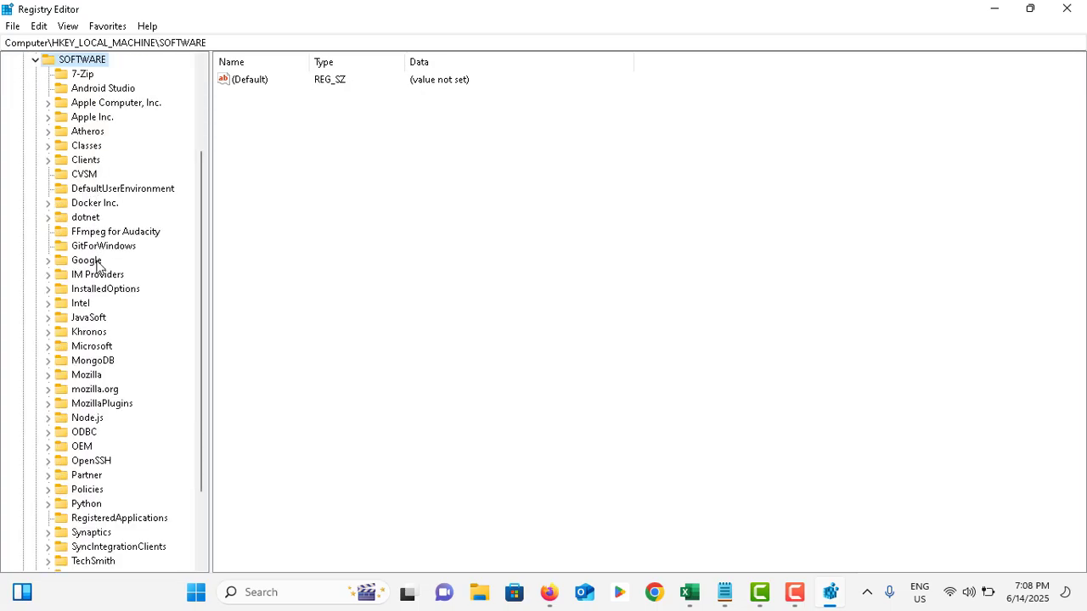
pyautogui.doubleClick(91, 347)
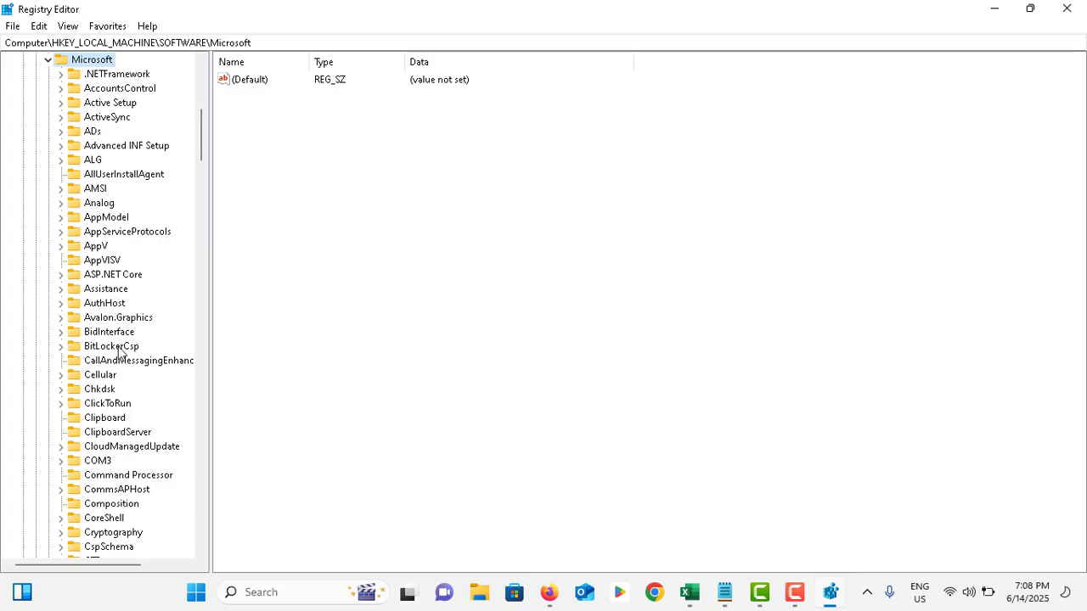
pyautogui.scroll(-20, 119, 350)
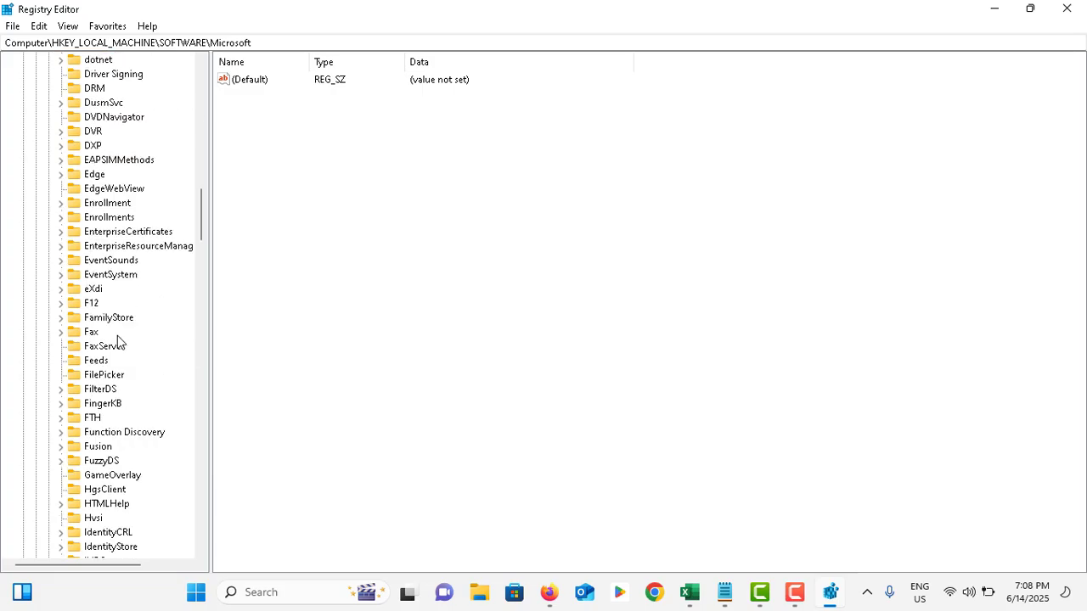
pyautogui.doubleClick(110, 504)
pyautogui.scroll(-3, 153, 407)
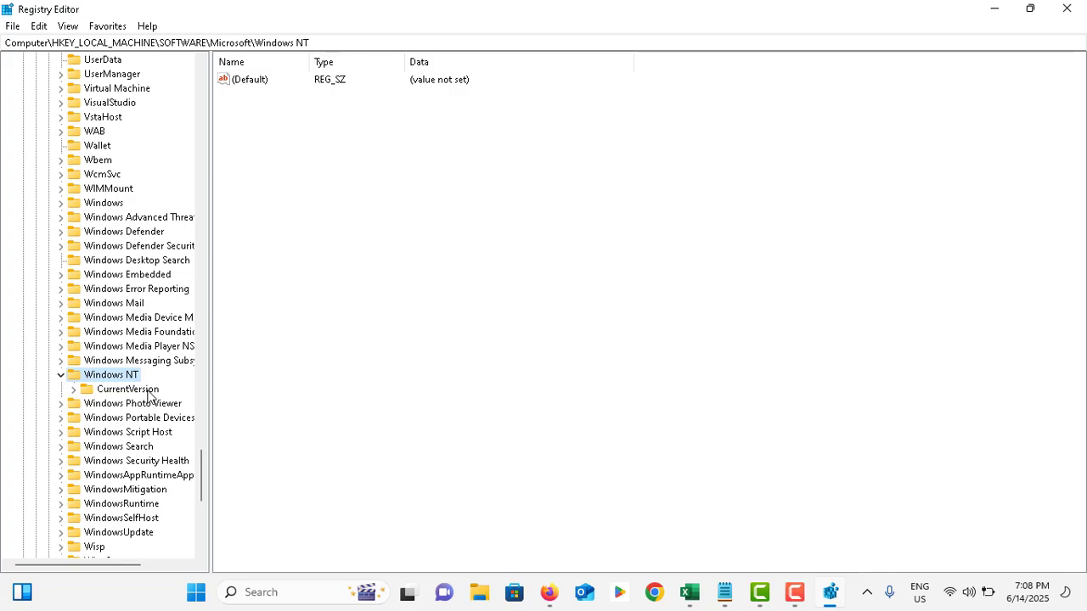
pyautogui.doubleClick(127, 388)
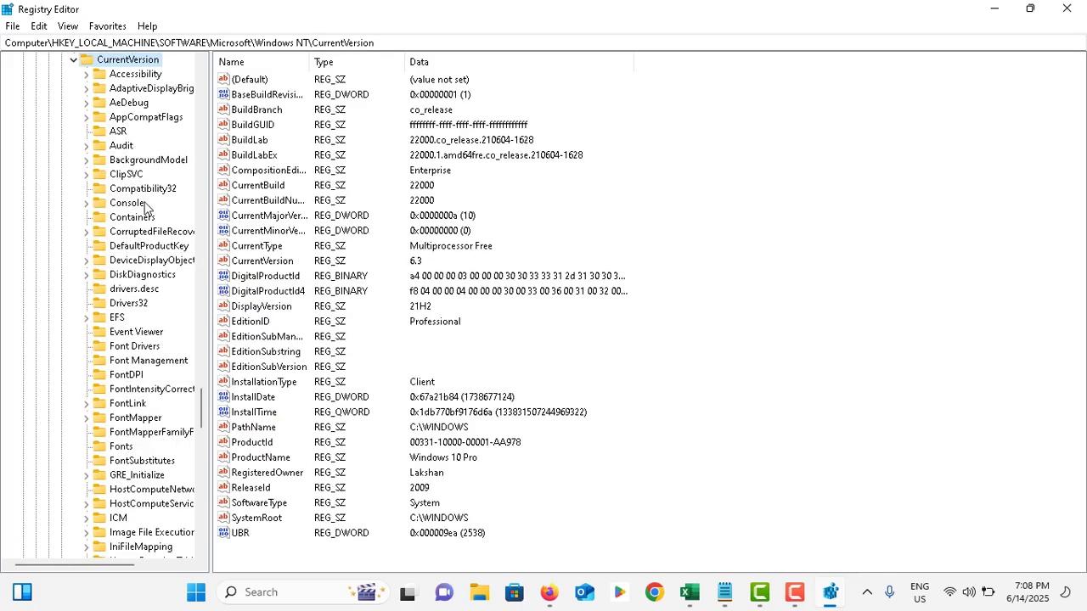
pyautogui.scroll(-15, 141, 180)
pyautogui.click(132, 319)
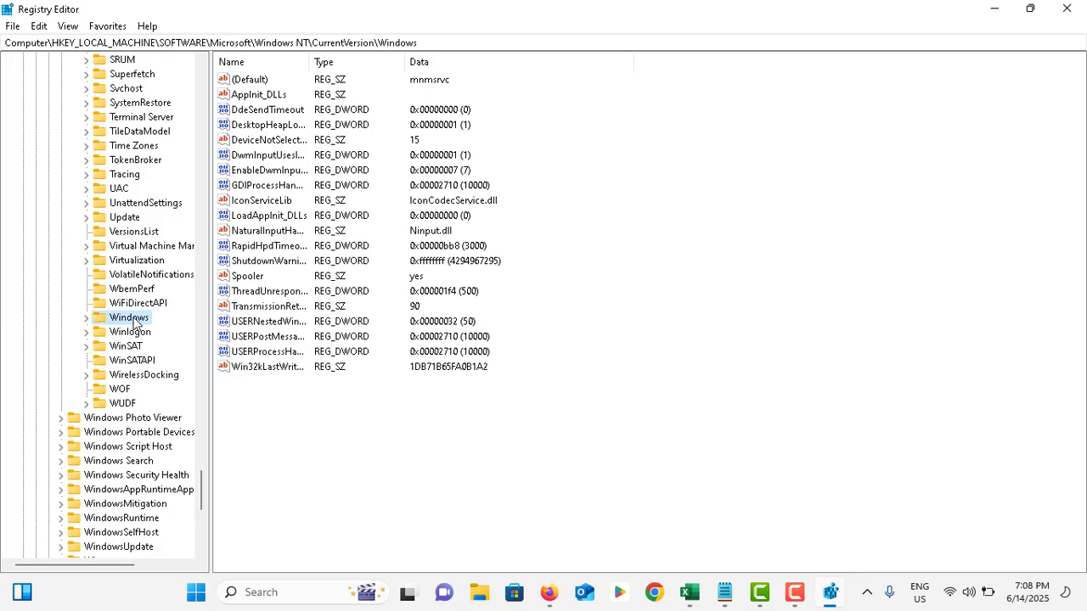